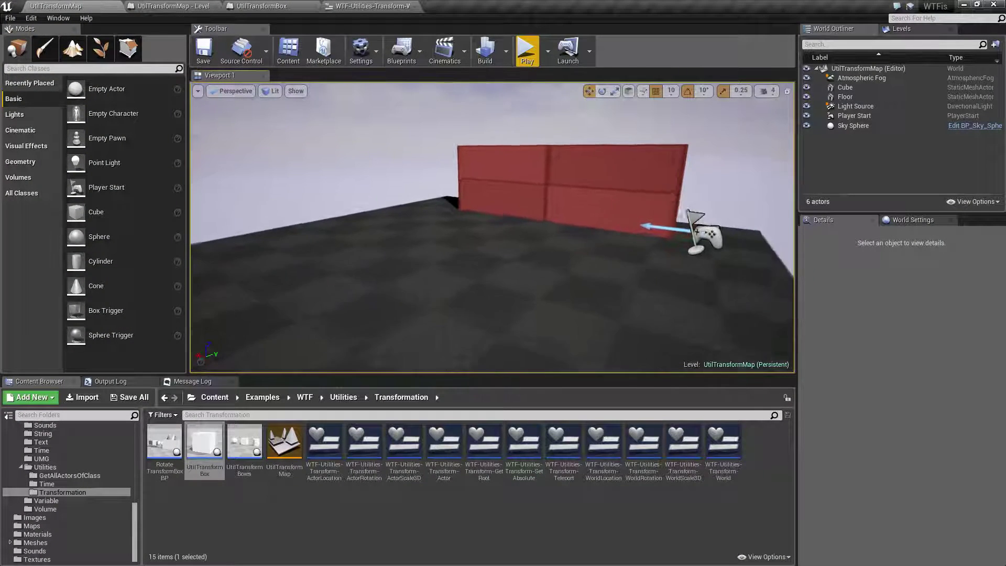
- Run the level in the editor and set the box's X, Y and Z world scale to 2
click(527, 49)
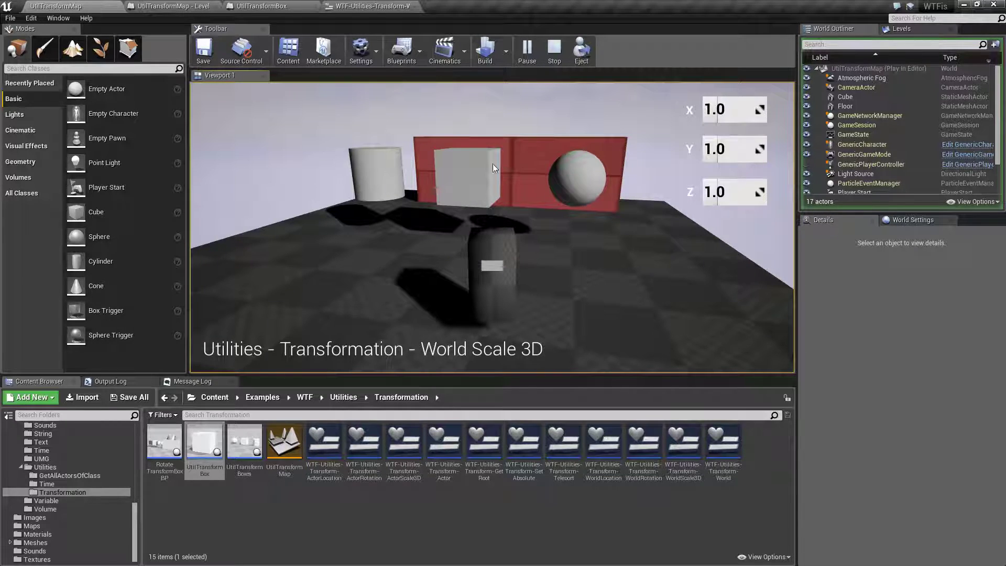
click(733, 109)
text(2)
key(Tab)
text(2)
key(Tab)
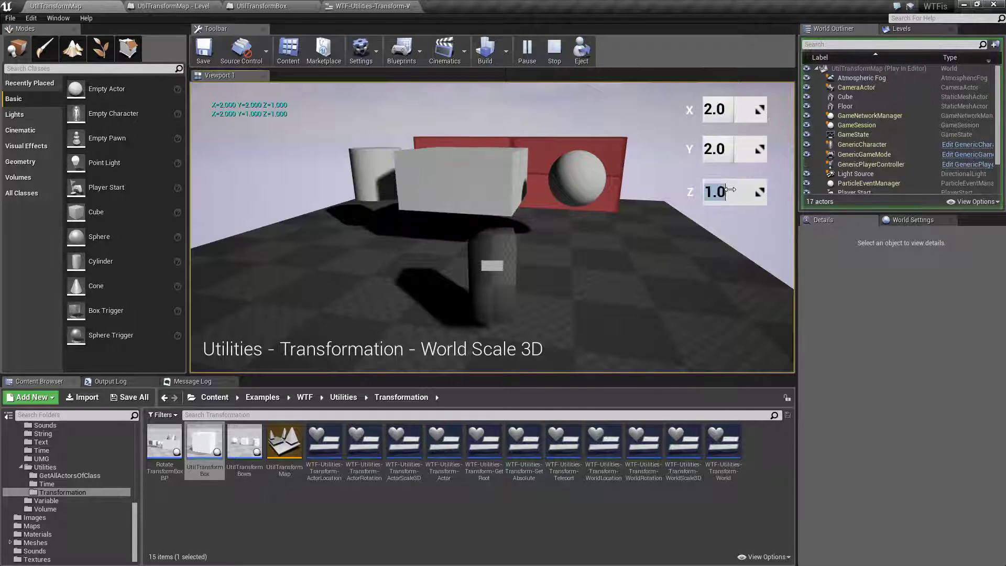
text(2)
- Review the X, Y and Z scale fields in the running level, and stop the play session
click(732, 150)
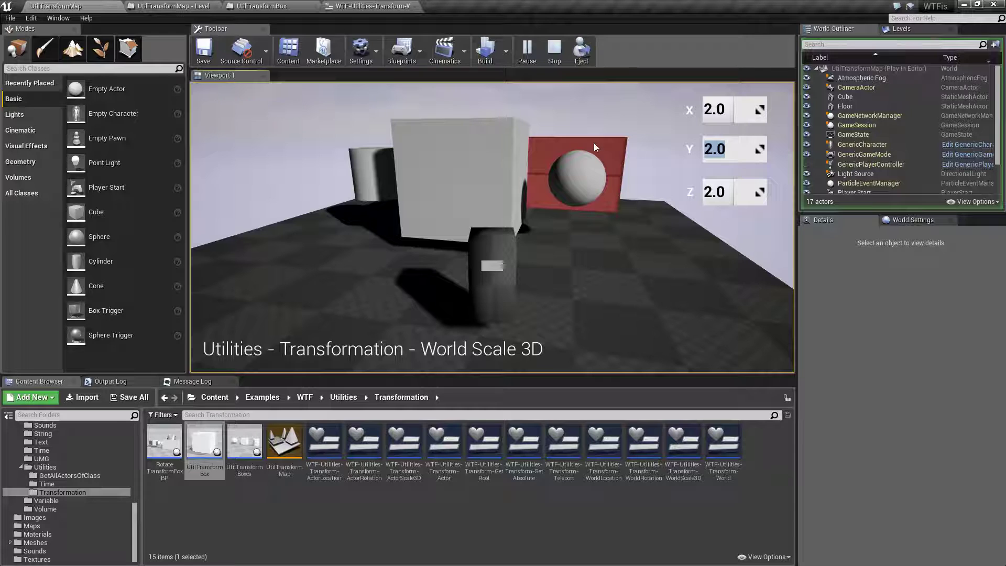
click(742, 191)
click(735, 143)
click(719, 106)
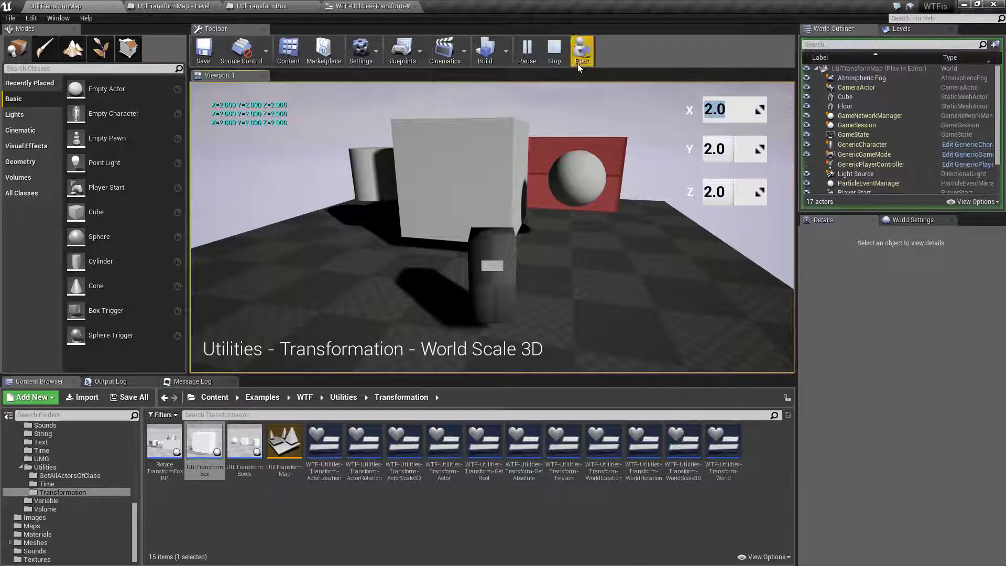
click(555, 52)
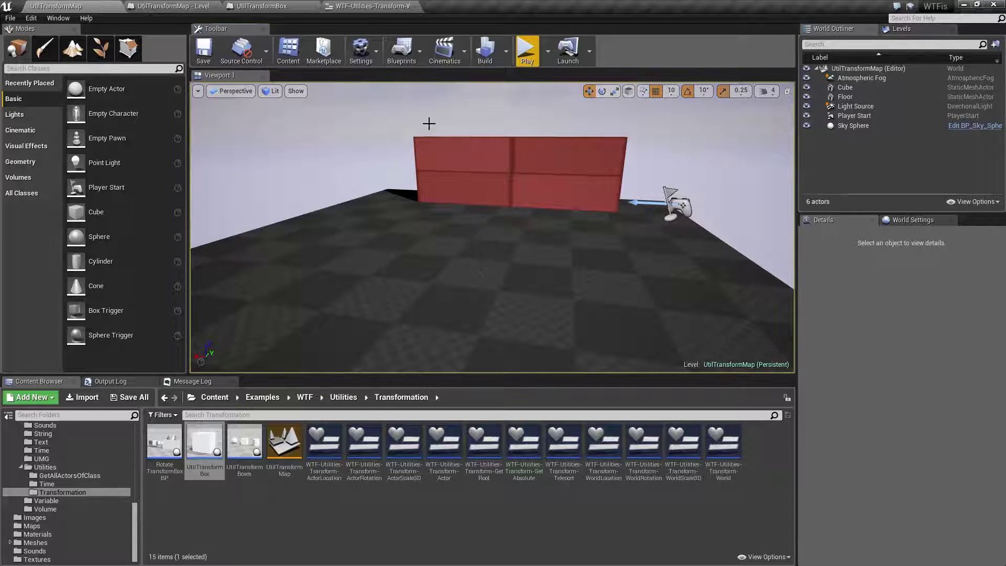
- Examine the Set World Scale 3D and GetWorldScale nodes in the WTF-Utilities-Transform-WorldScale3D event graph
click(367, 6)
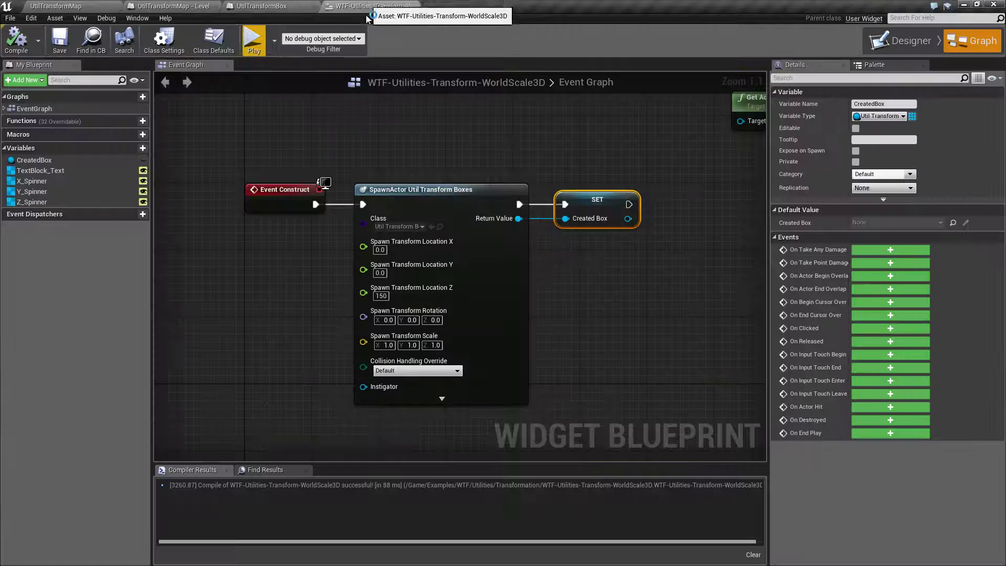
right_drag(623, 415, 558, 331)
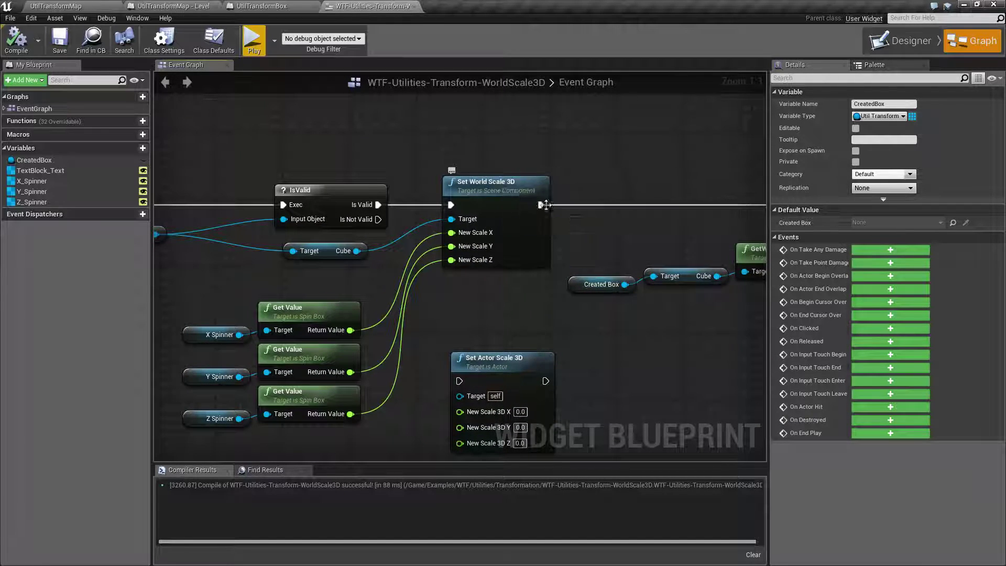
right_drag(603, 231, 423, 223)
drag(614, 292, 613, 293)
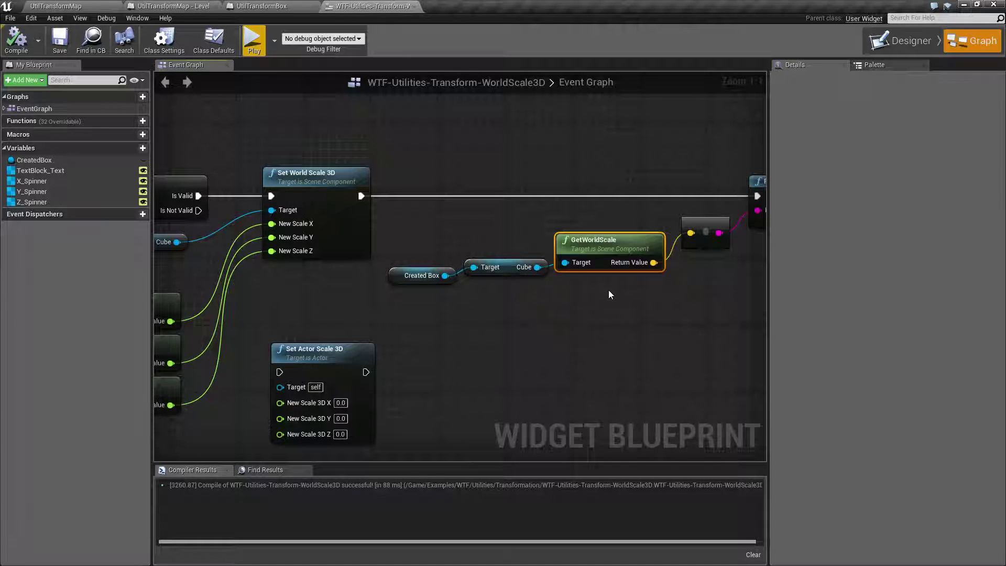
right_drag(615, 328, 626, 301)
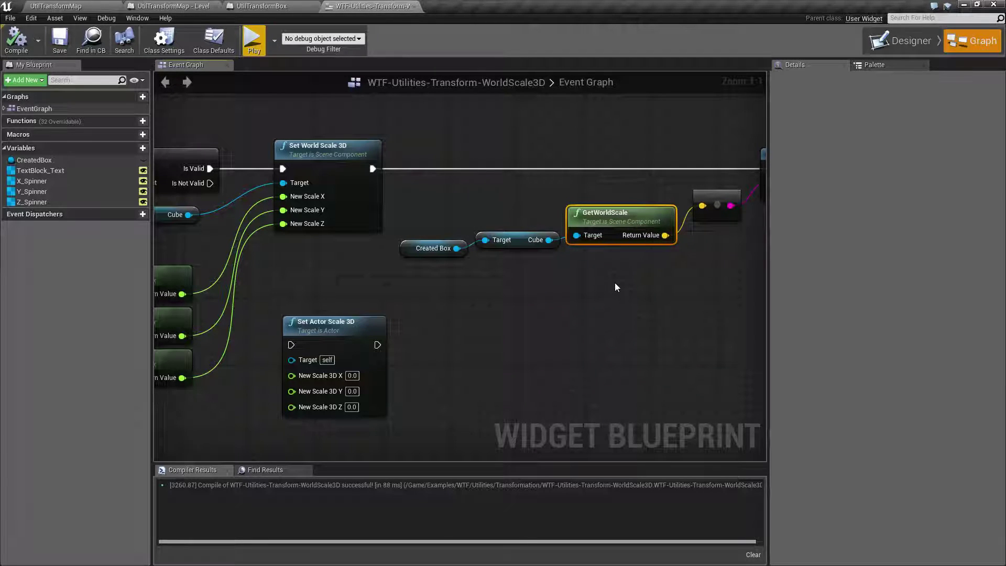
mouse_move(615, 282)
right_down()
mouse_move(633, 285)
mouse_move(616, 297)
right_up()
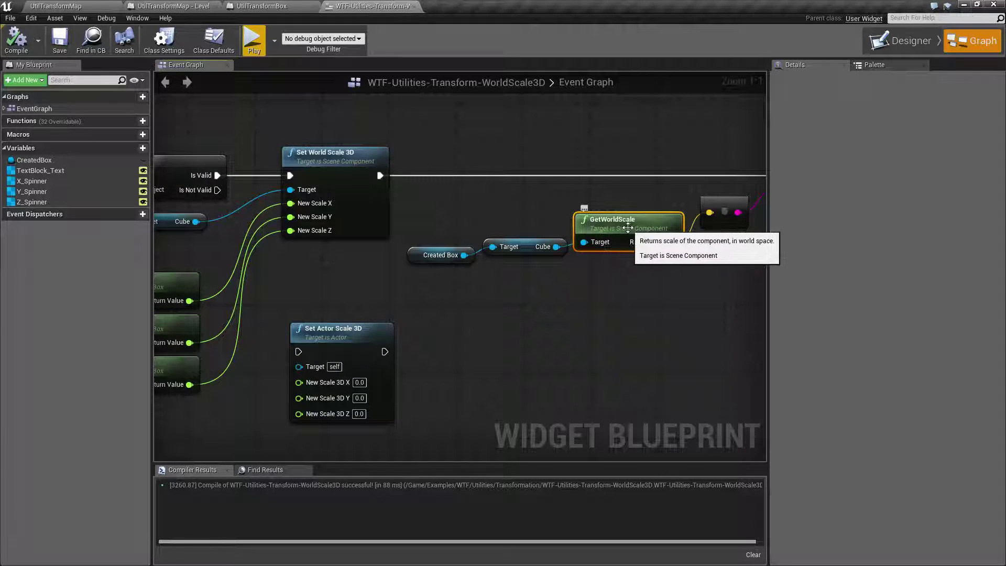
right_drag(347, 165, 455, 179)
click(455, 179)
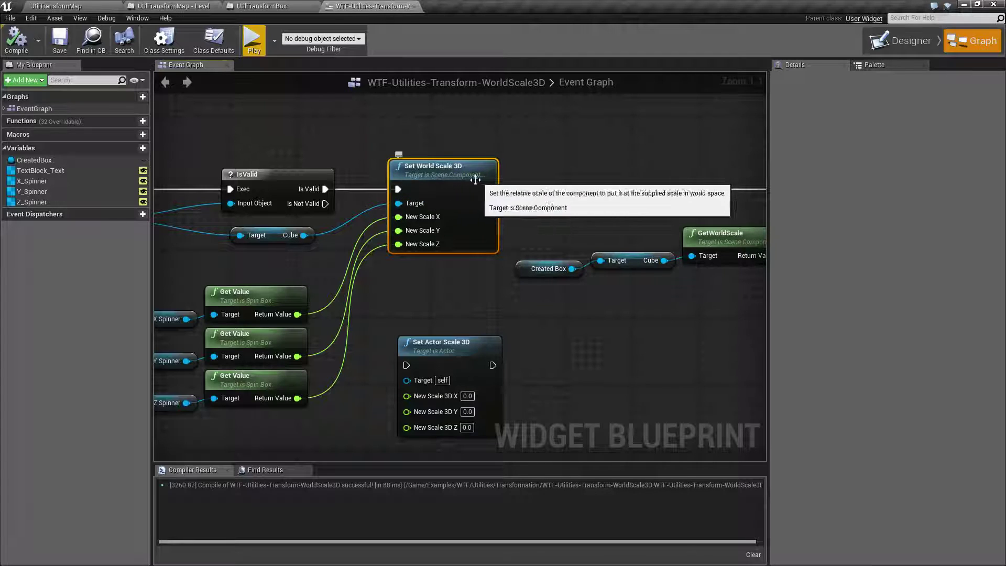
right_drag(462, 178, 428, 162)
drag(628, 196, 695, 218)
right_drag(687, 286, 654, 276)
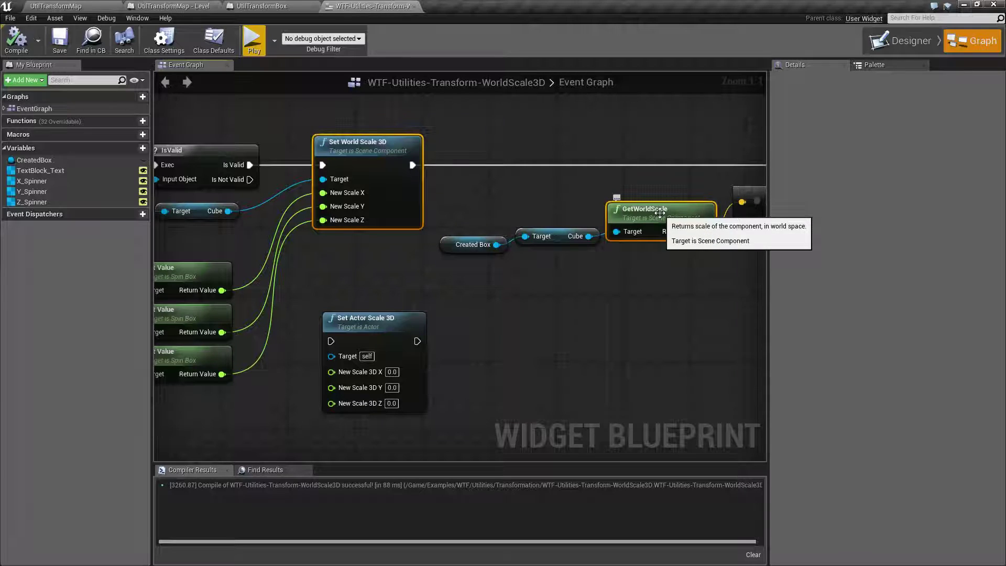
- Search the graph's node actions for "world scale" with Context Sensitive disabled and look through the Transformation entries
right_drag(554, 310, 520, 285)
right_click(520, 284)
text(world scale)
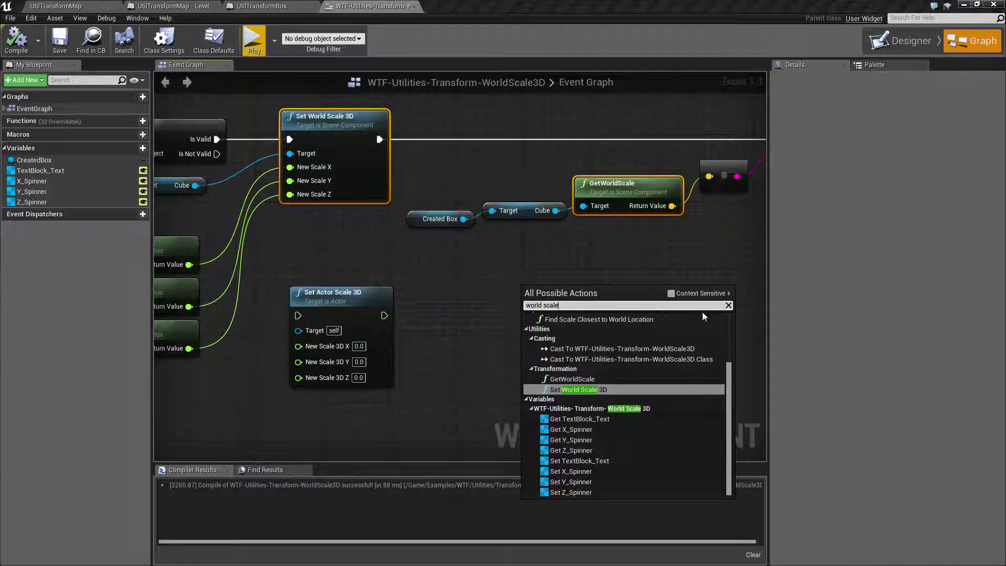
click(671, 294)
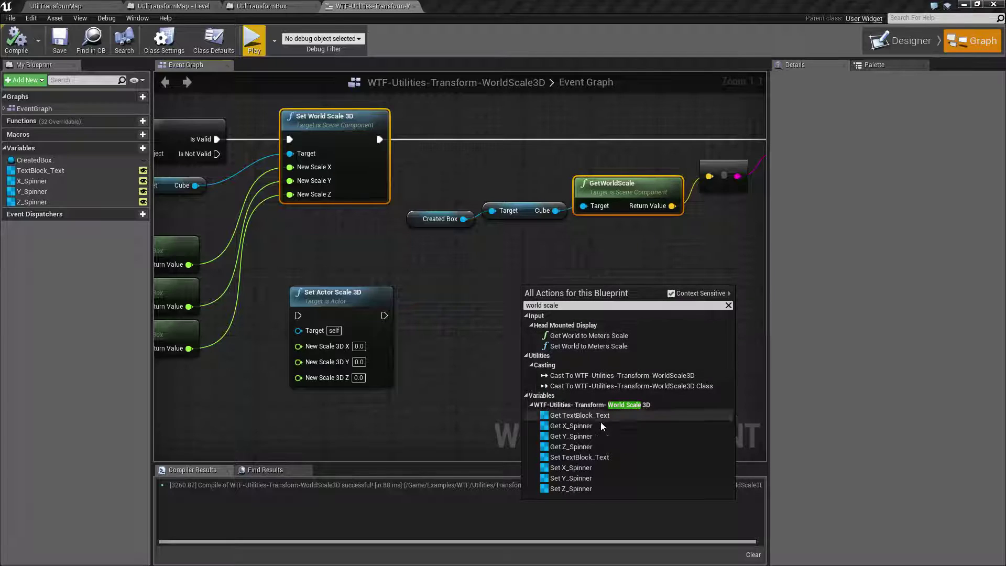
click(671, 294)
scroll(618, 455, down, 1)
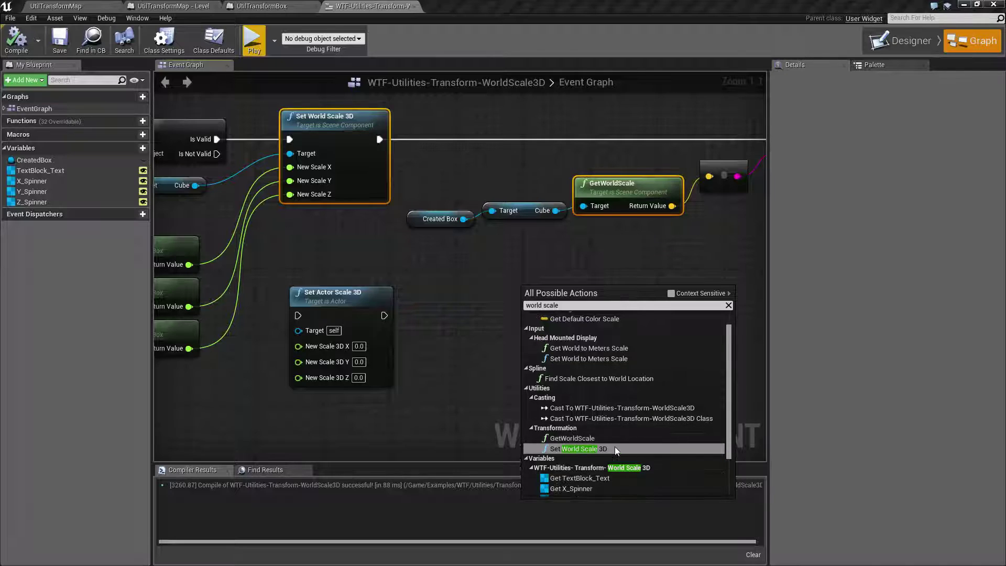
scroll(615, 427, down, 1)
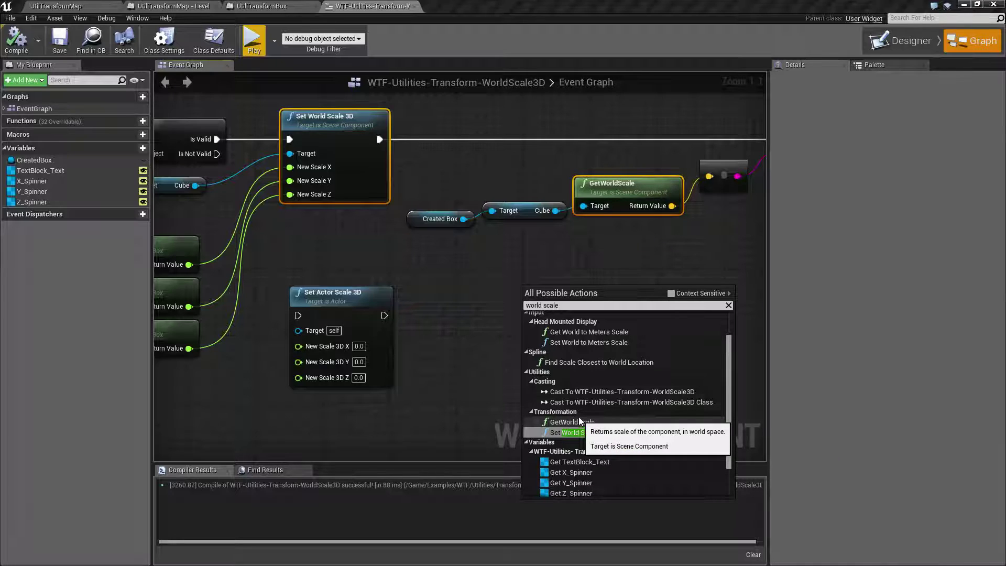
- Break the Target and New Scale links on the Set World Scale 3D node and recombine its New Scale struct pin
right_drag(346, 242, 527, 302)
alt+click(484, 256)
alt+click(484, 243)
alt+click(483, 230)
alt+click(484, 216)
right_click(497, 231)
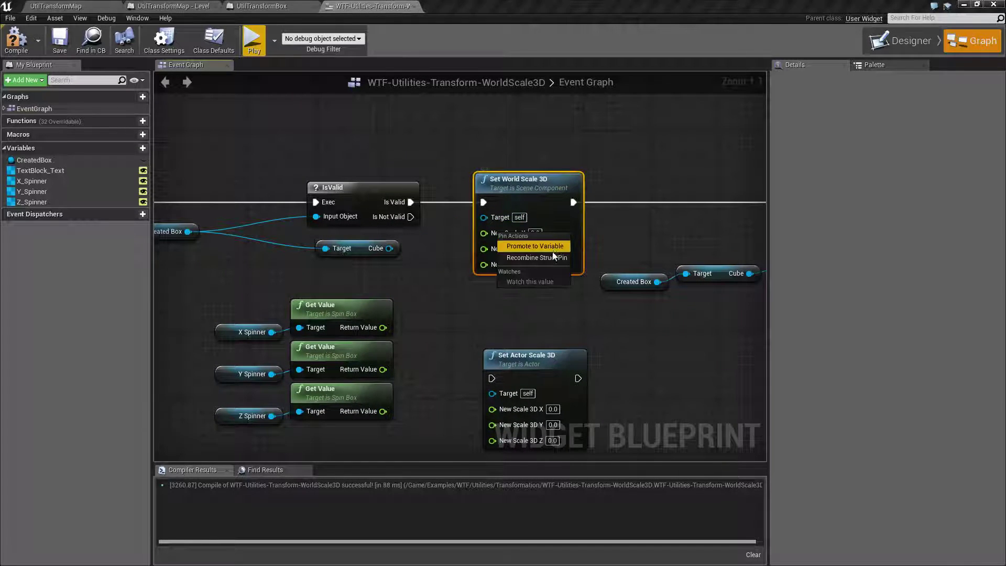
click(538, 256)
mouse_move(532, 262)
right_down()
mouse_move(490, 268)
mouse_move(548, 257)
right_up()
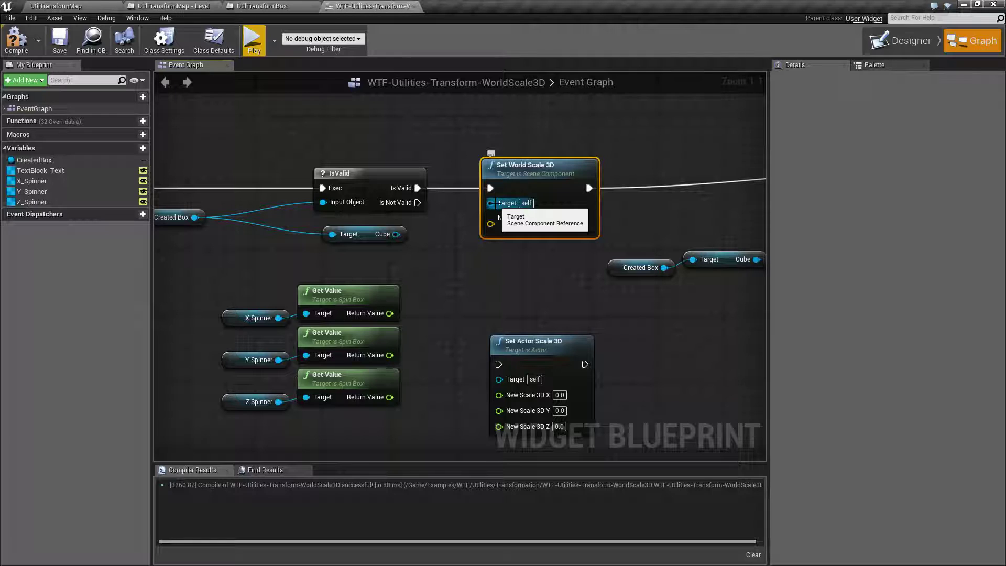
right_drag(382, 146, 388, 132)
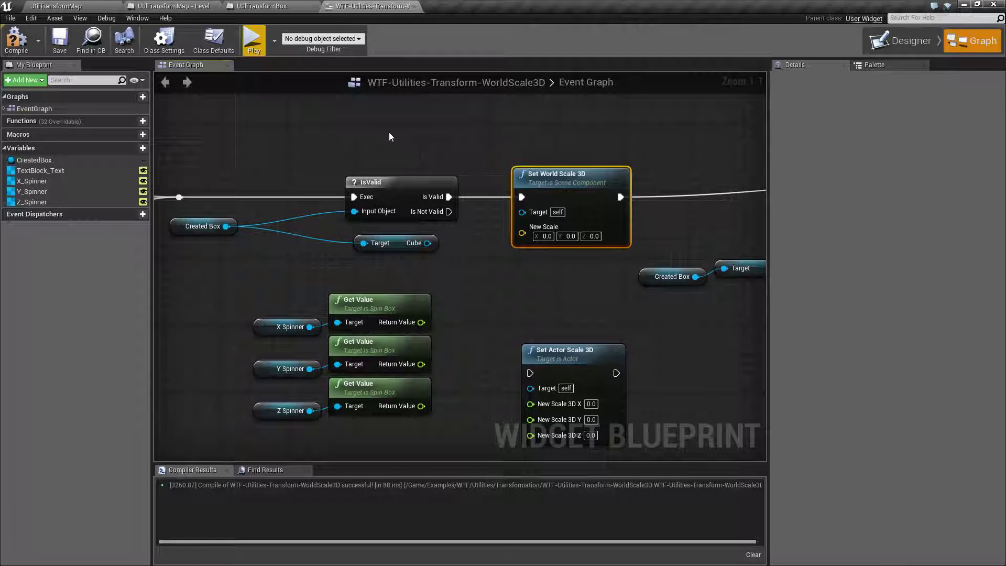
- Inspect the Box and Cube components of the UtilTransformBox blueprint and compare their transform properties
click(255, 5)
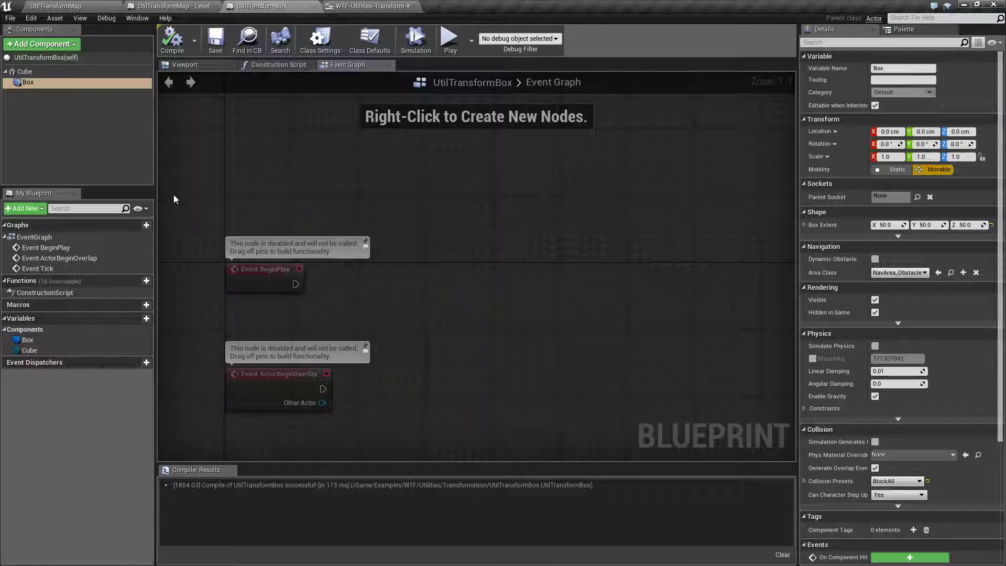
click(82, 89)
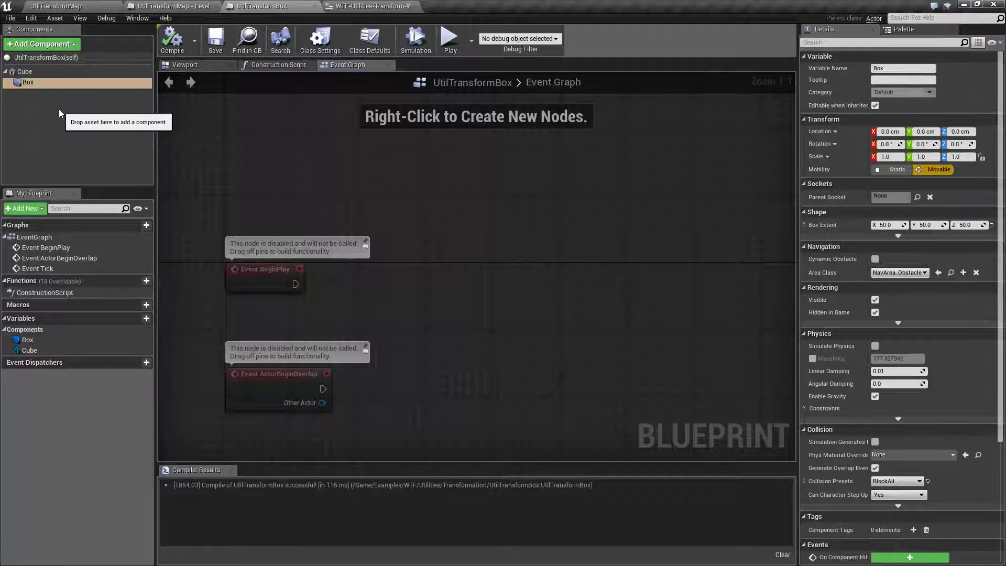
click(33, 85)
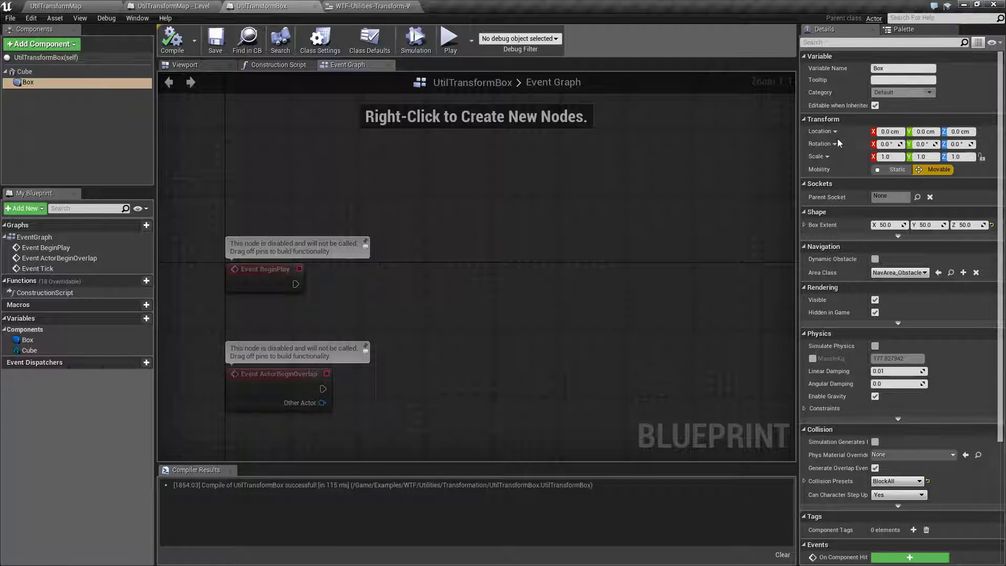
click(24, 72)
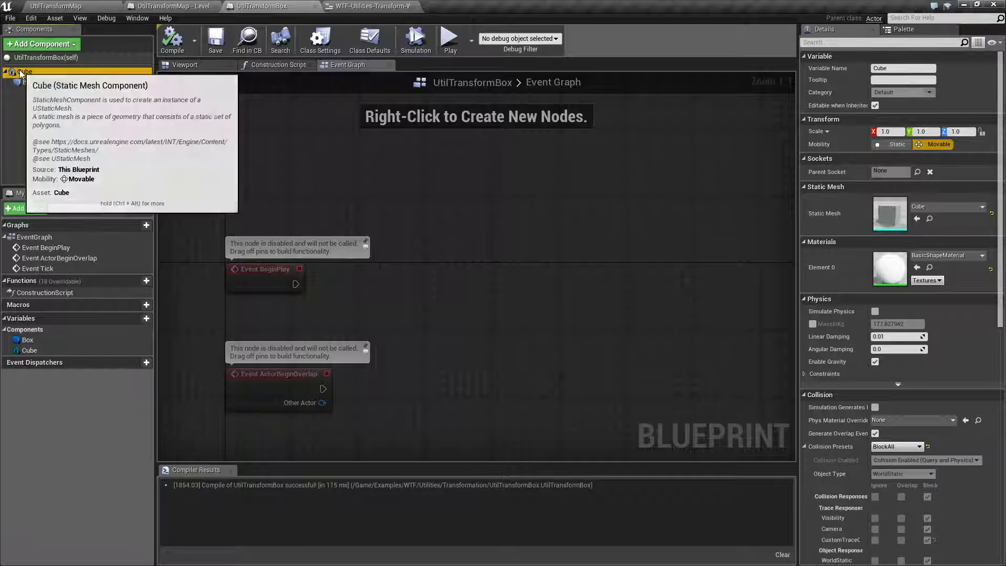
click(29, 84)
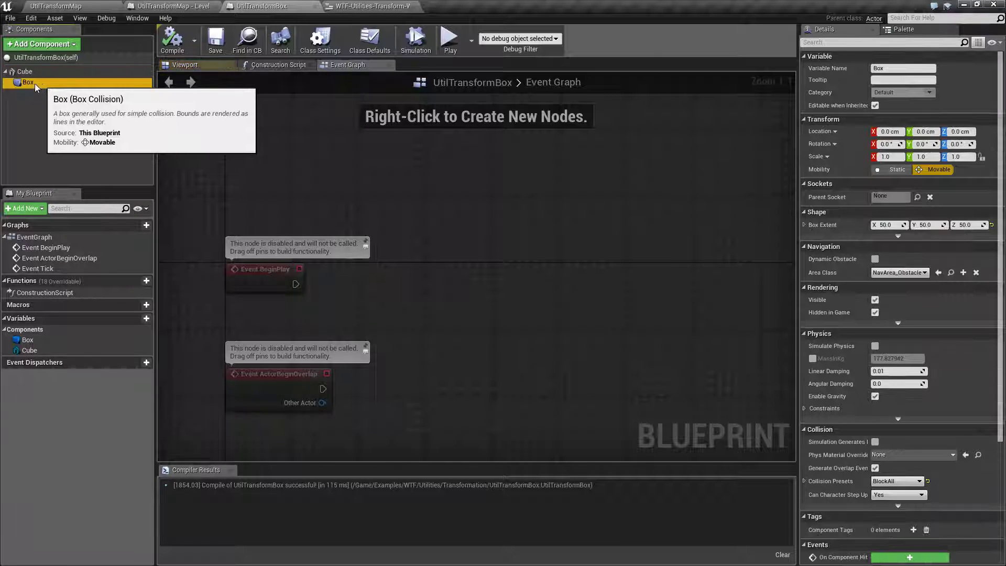
- Add a Pawn Sensing component to UtilTransformBox as an example of a non-scene component, and delete it
click(44, 45)
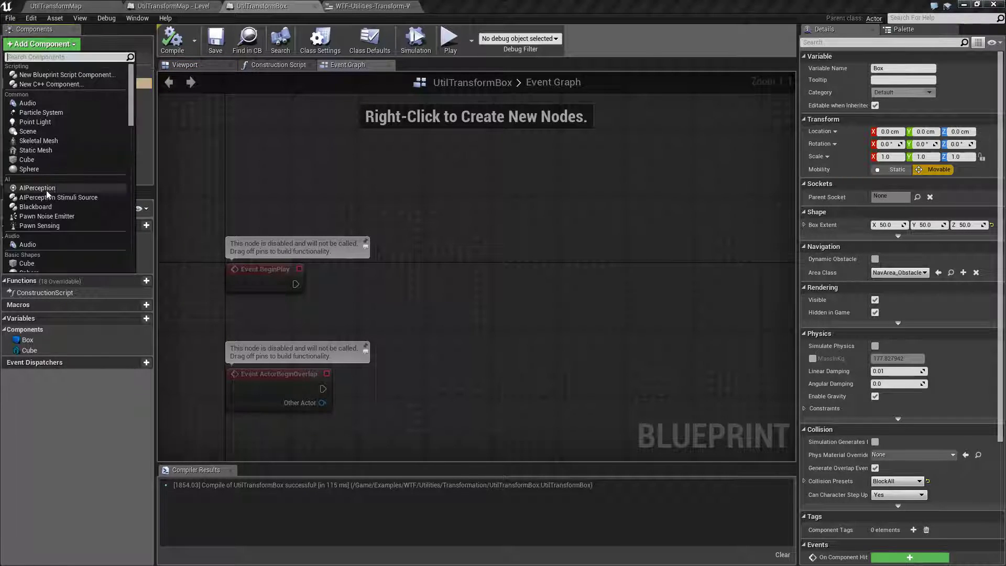
click(45, 225)
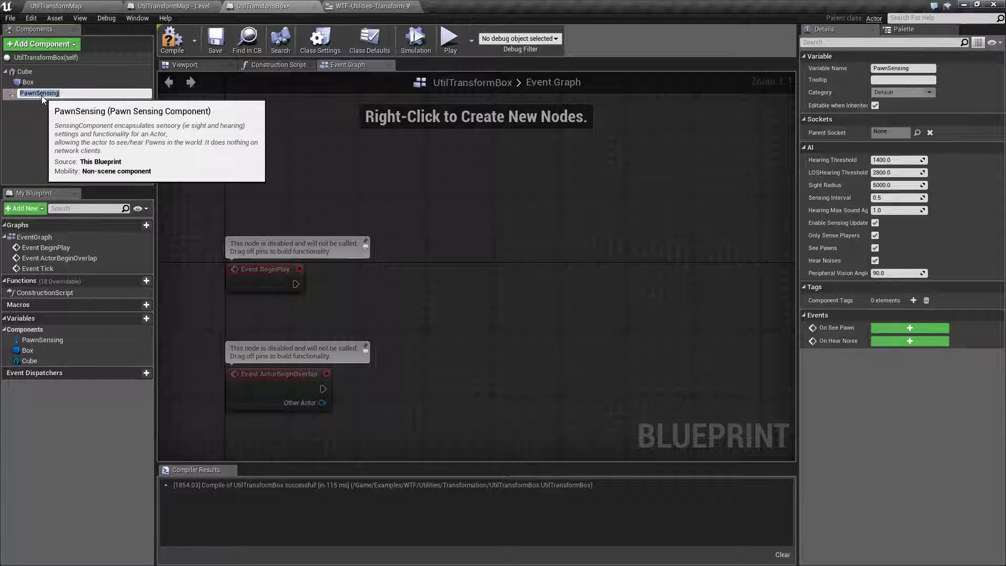
click(38, 92)
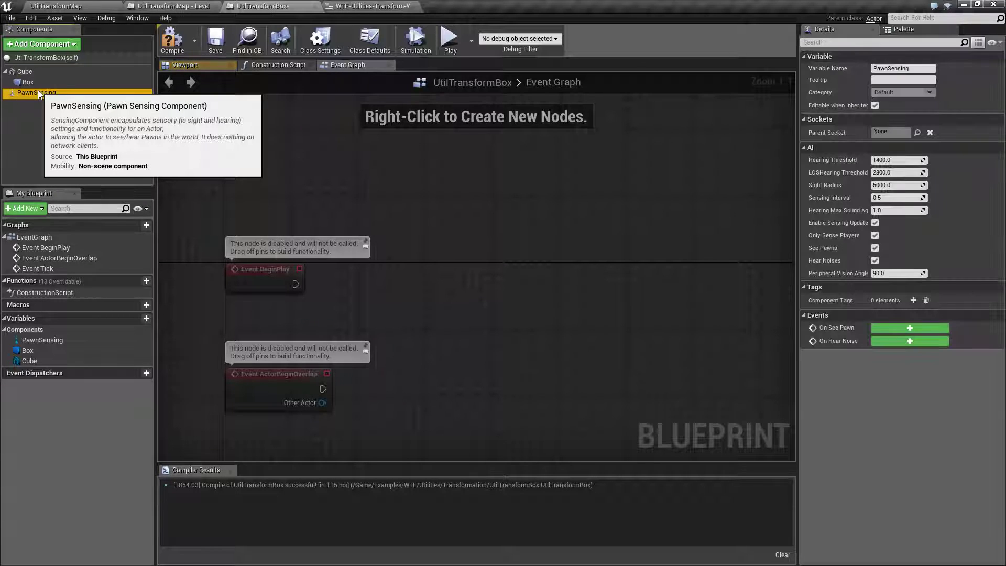
key(Delete)
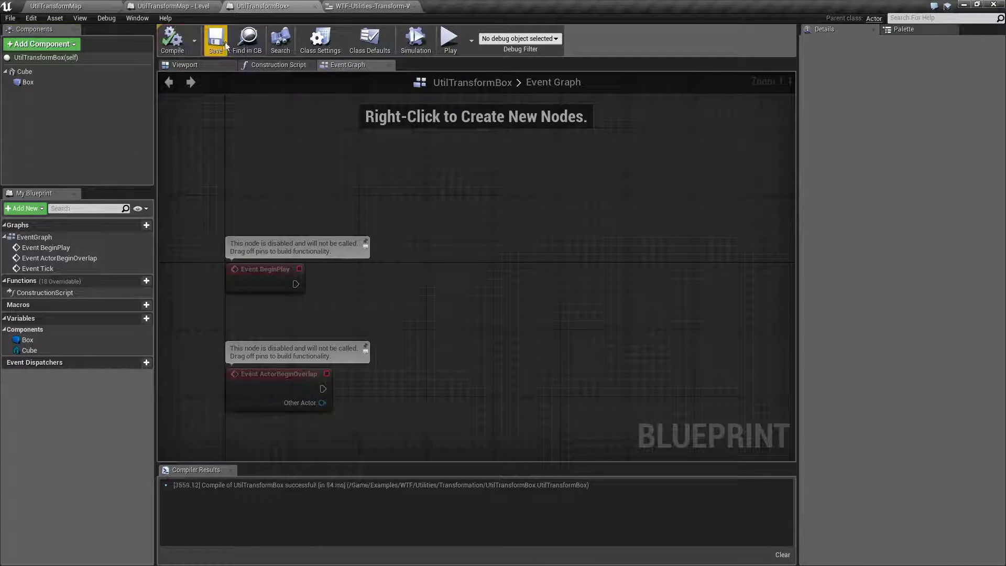
- In the WorldScale3D widget's event graph, split the New Scale pin of Set World Scale 3D into X, Y and Z
click(373, 6)
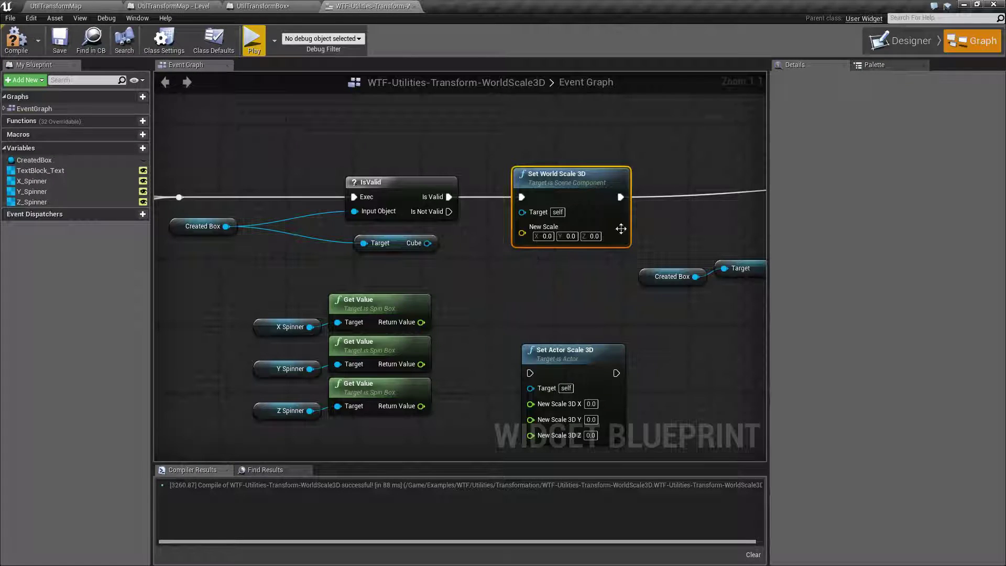
right_drag(585, 267, 536, 233)
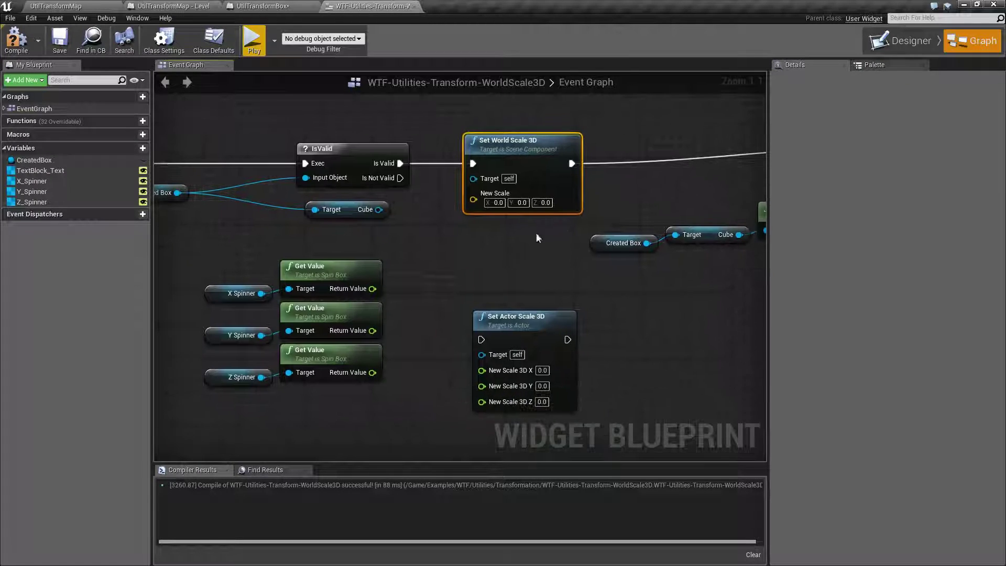
right_click(491, 198)
click(501, 220)
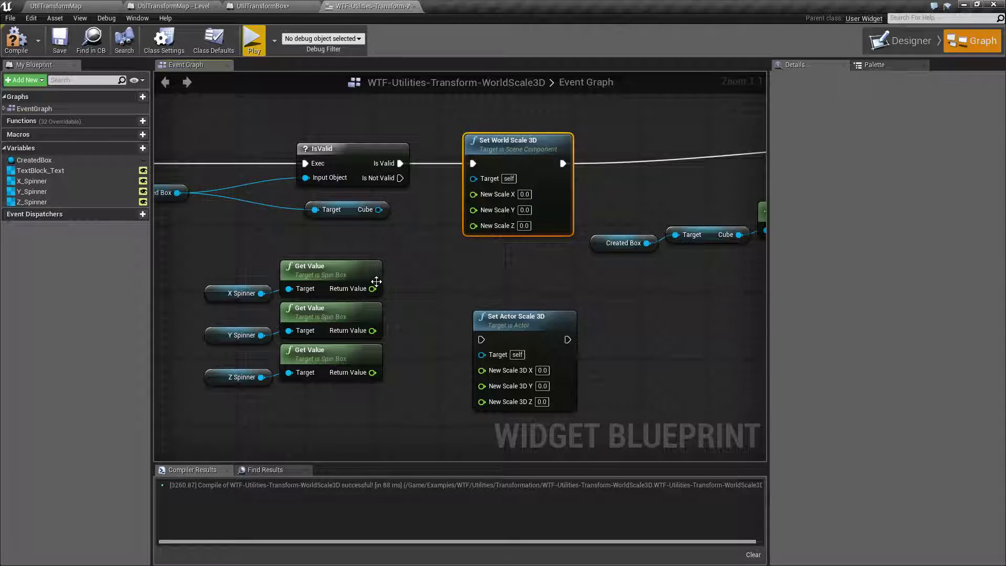
- Connect the X, Y and Z spinner values to New Scale X, Y and Z, and Cube to the Target of Set World Scale 3D
drag(373, 288, 473, 194)
drag(372, 331, 473, 208)
drag(372, 372, 473, 220)
drag(378, 210, 474, 179)
right_drag(222, 174, 297, 169)
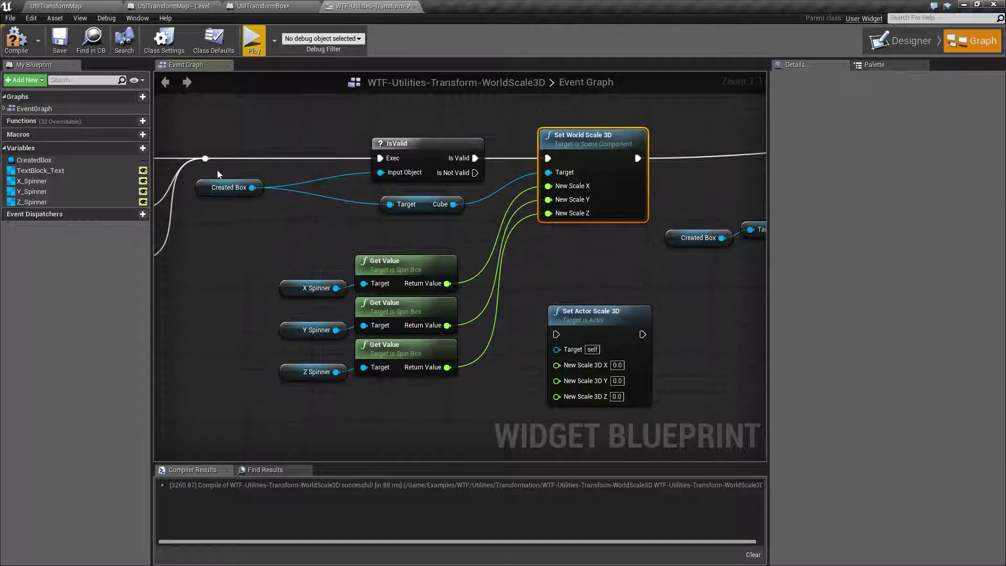
click(223, 187)
click(236, 218)
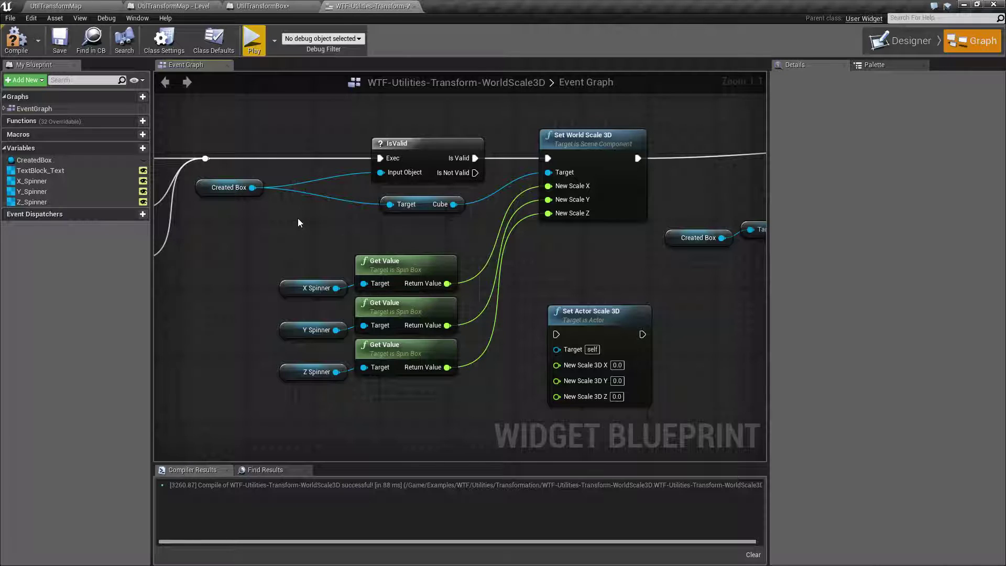
- Delete the unconnected Set Actor Scale 3D node and compile the widget blueprint
right_drag(534, 262, 434, 208)
click(432, 249)
key(Delete)
right_drag(561, 278, 497, 355)
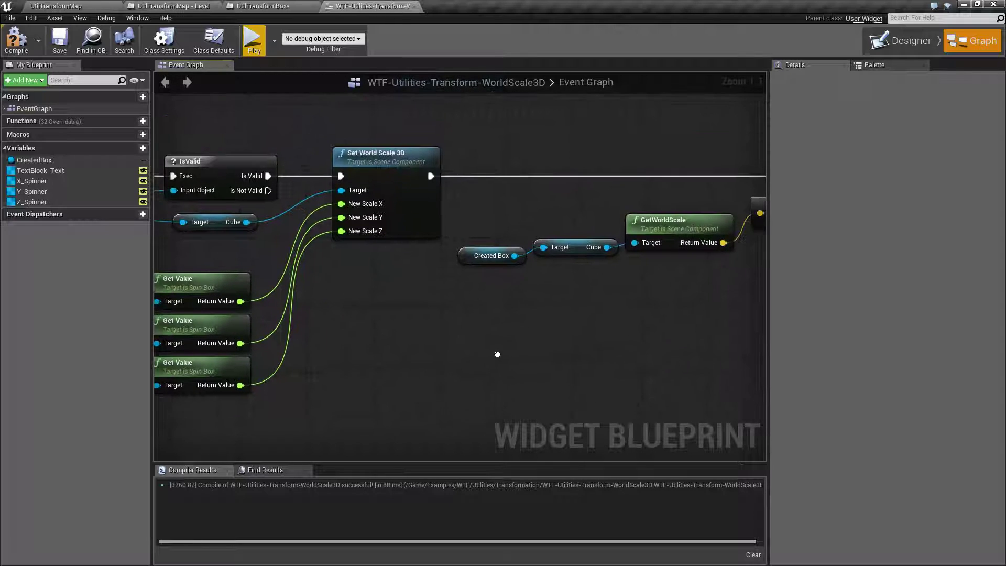
click(16, 39)
right_drag(471, 159, 562, 158)
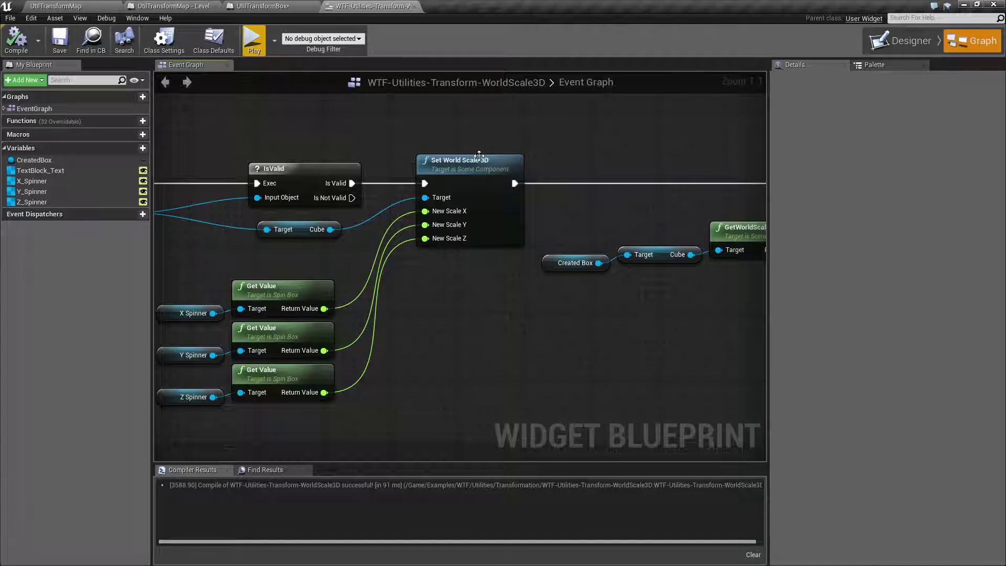
- Return to the UtilTransformMap level and play it in the editor viewport
click(71, 5)
click(526, 50)
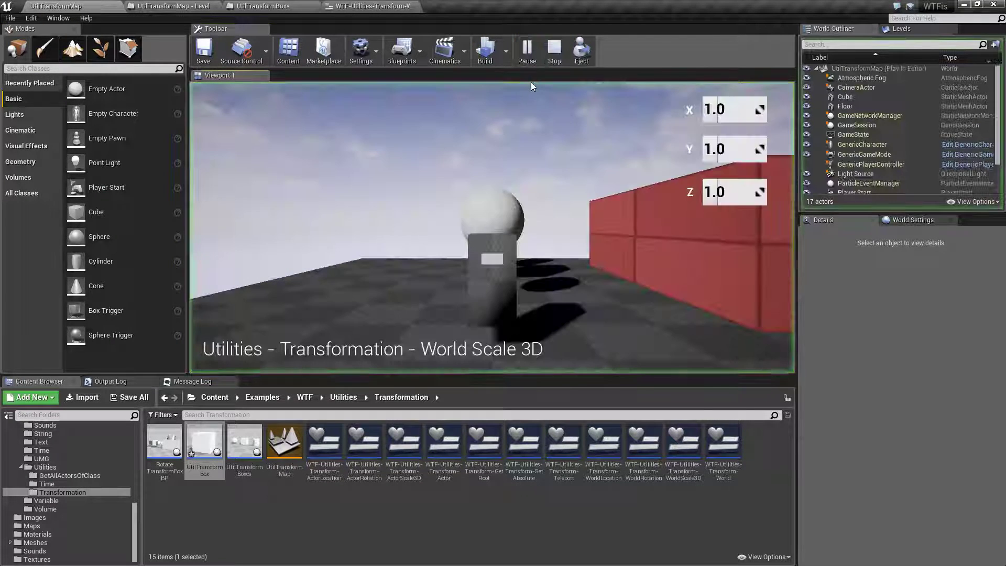
click(532, 87)
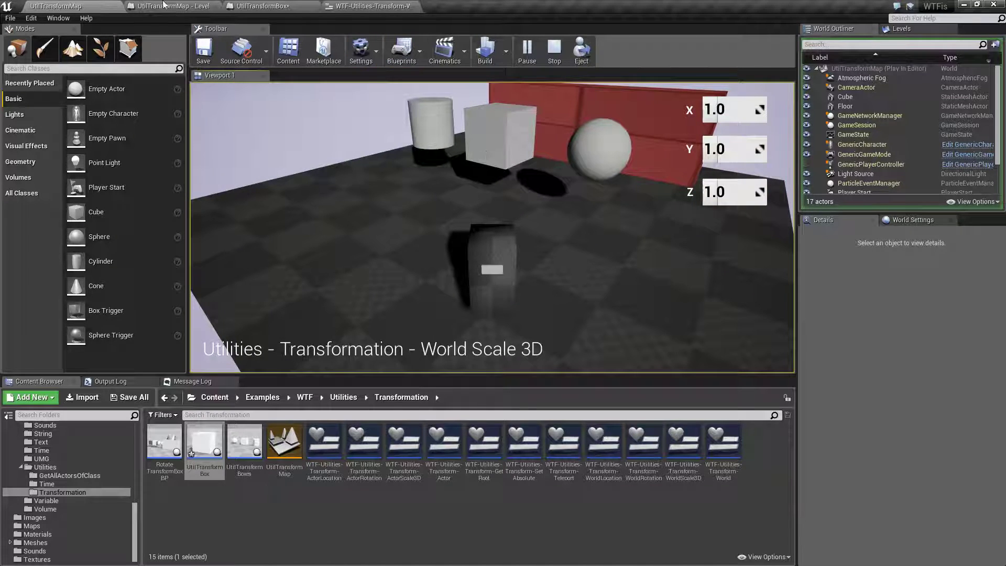
- Examine the Scene root and its Sphere, Cube and Cylinder components in the UtilTransformBoxes blueprint, and return to the running level
double_click(245, 445)
click(209, 66)
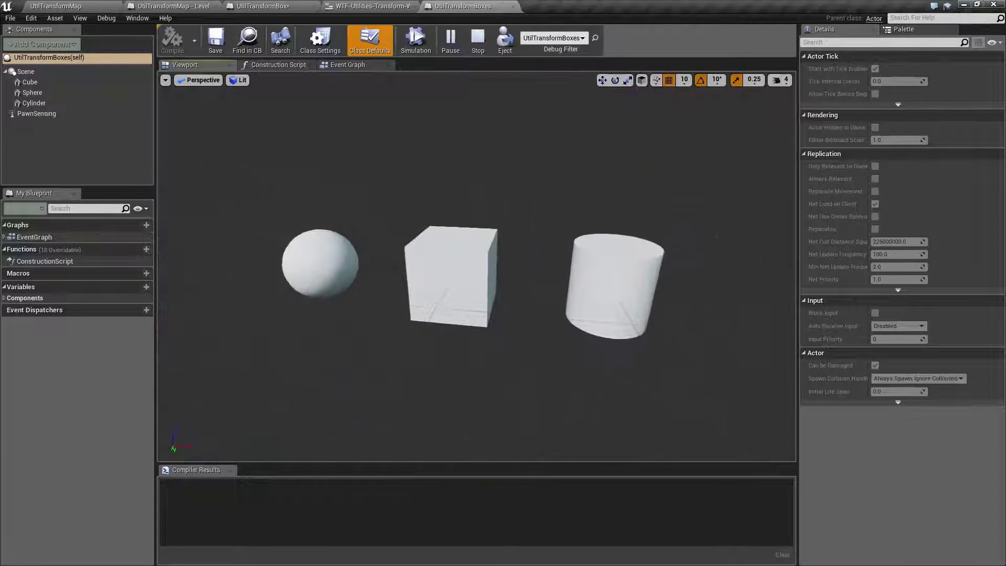
click(463, 261)
click(337, 269)
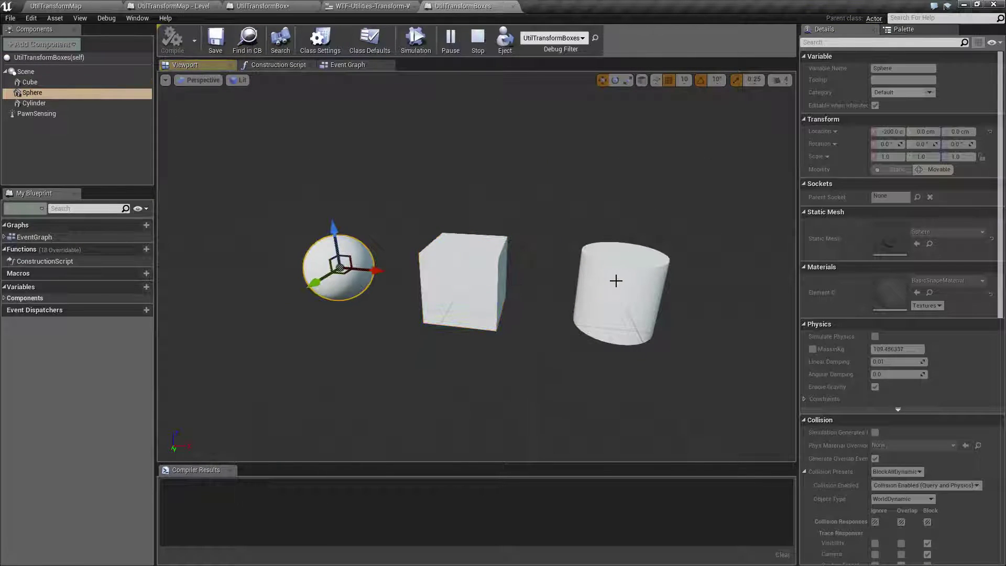
click(614, 280)
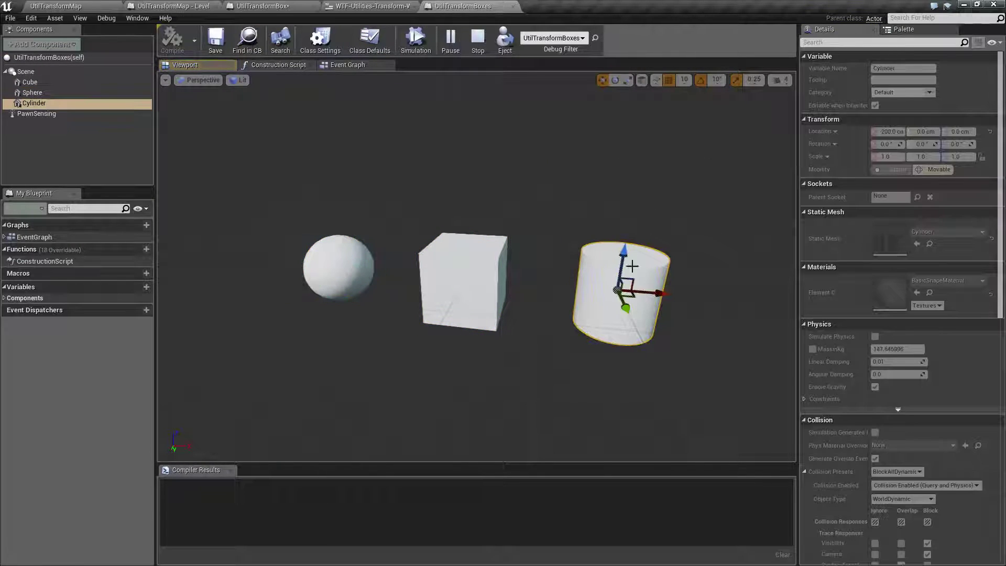
click(29, 71)
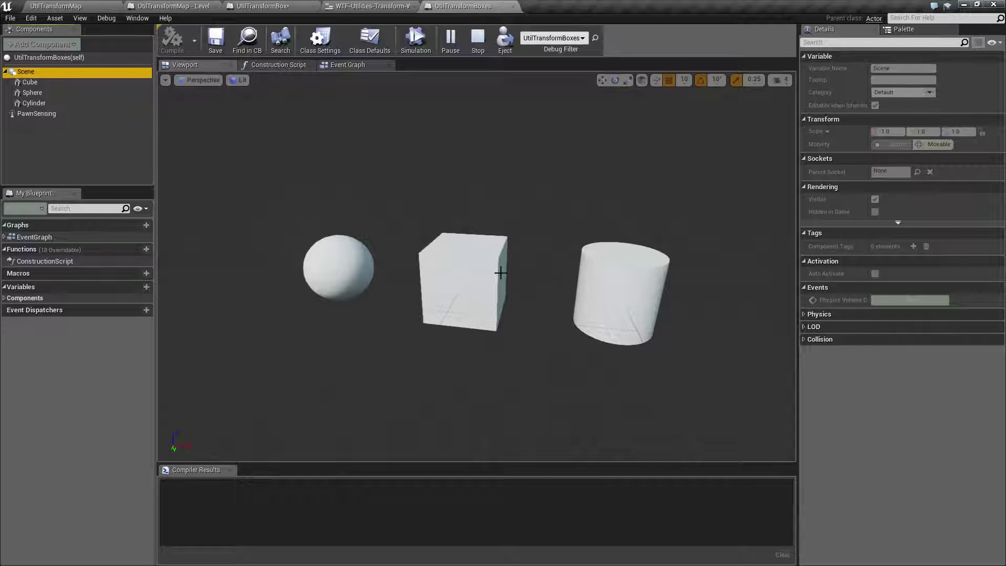
click(30, 84)
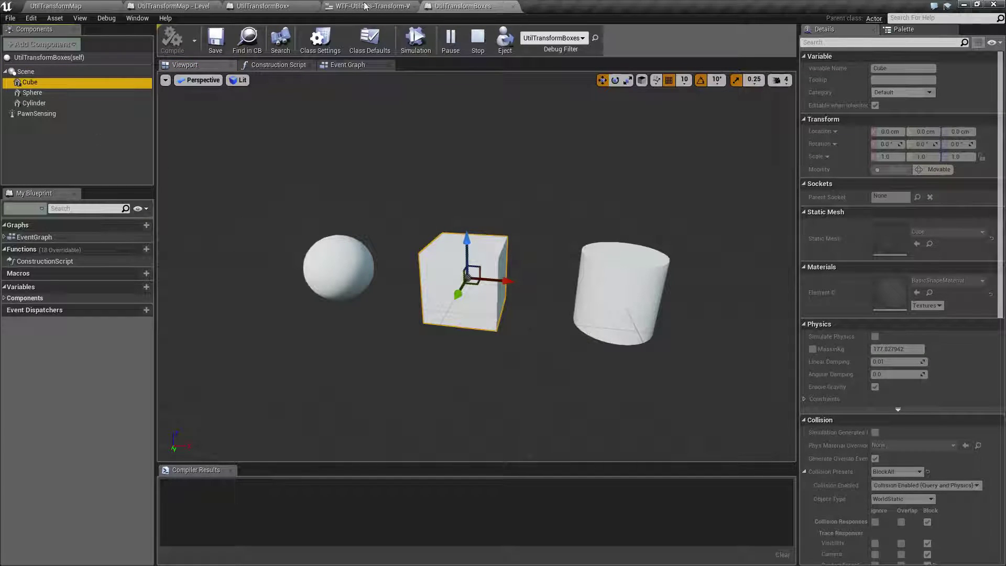
click(512, 5)
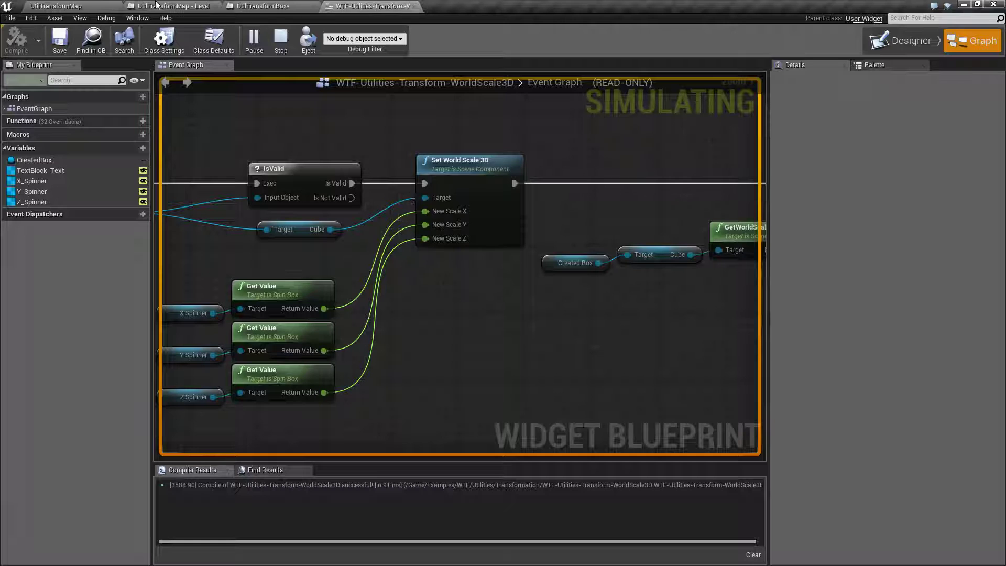
click(105, 6)
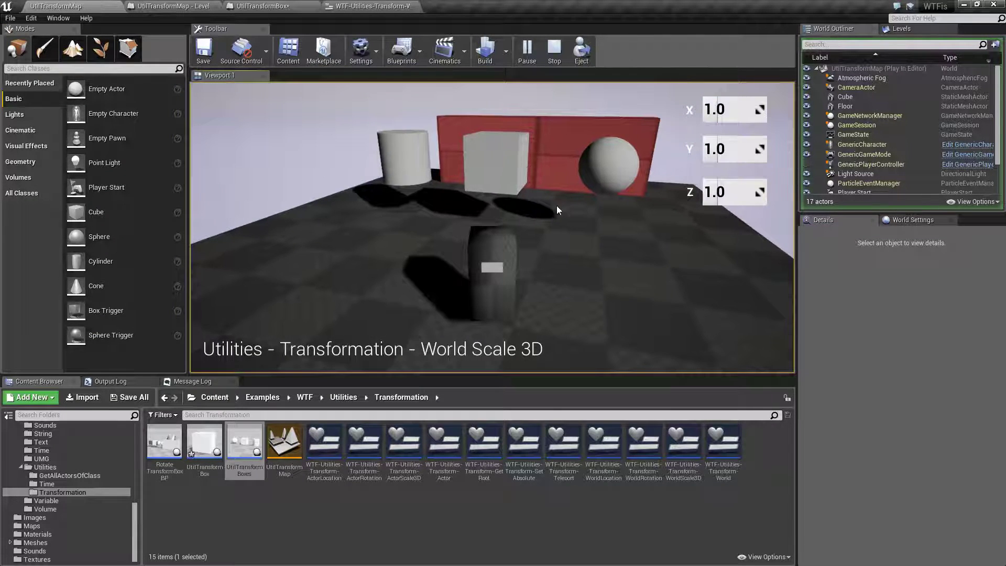
- Set the X, Y and Z world scale spinners in the running game to 2
drag(555, 207, 558, 241)
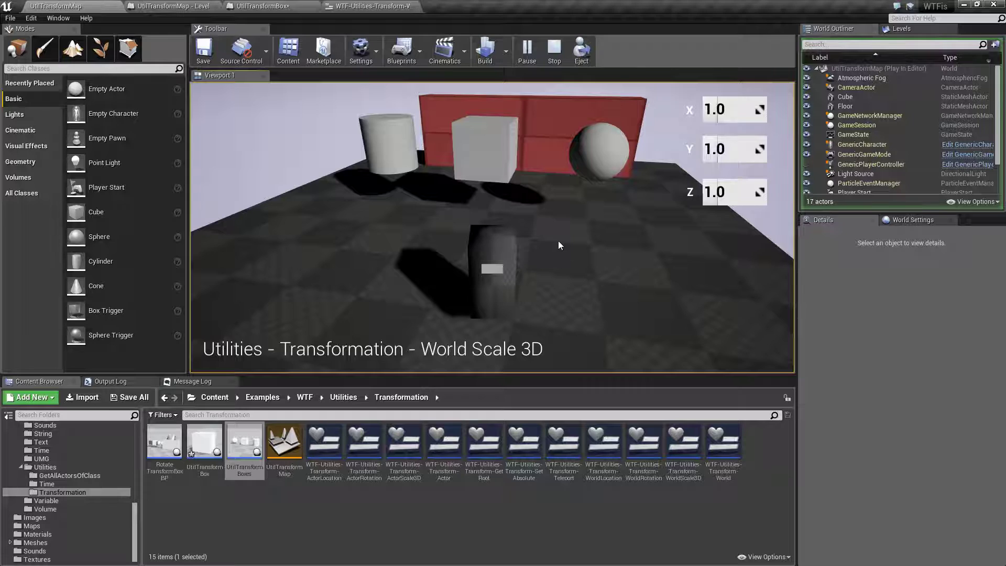
click(737, 109)
text(2)
key(Tab)
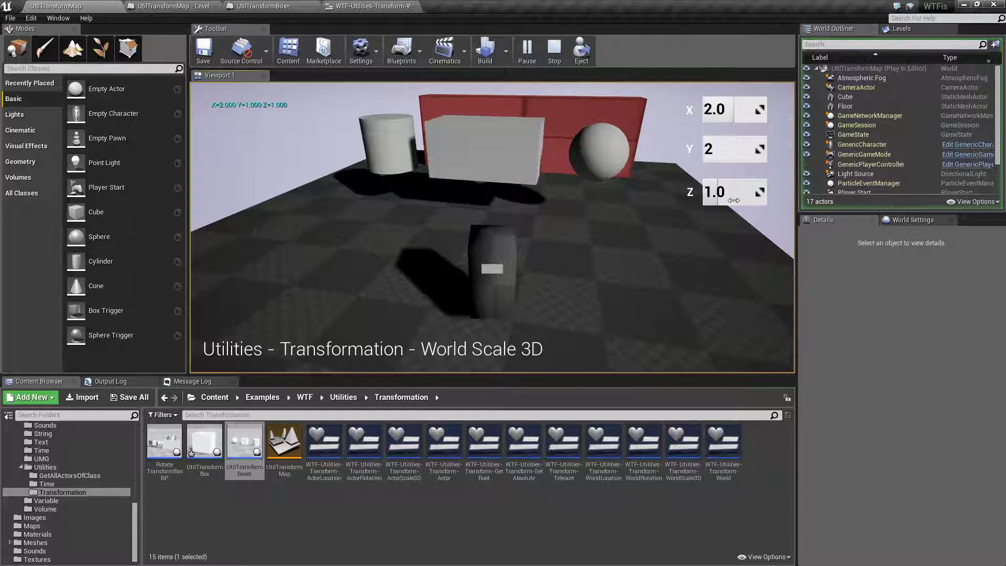
text(2)
key(Tab)
text(2)
key(Return)
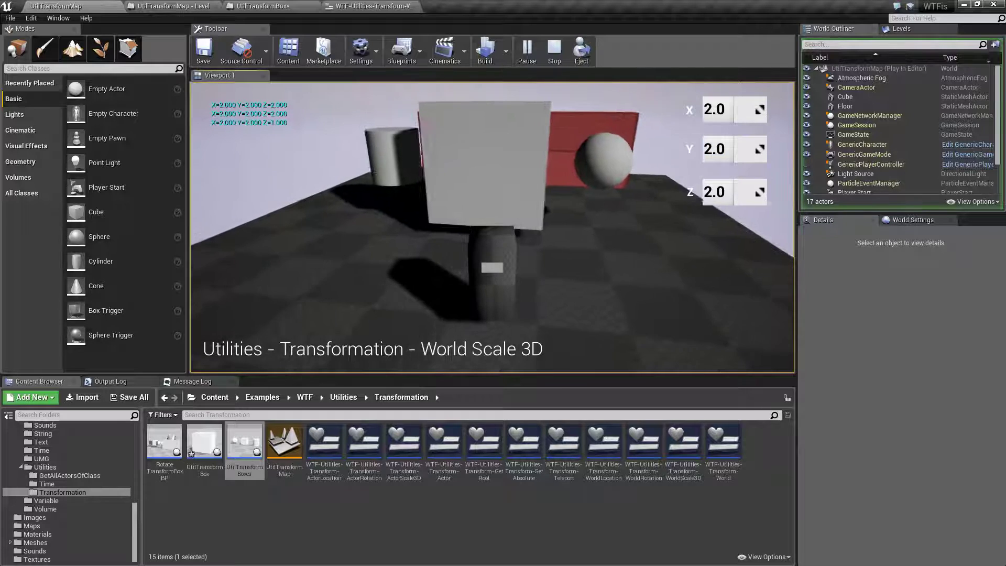
- Inspect the running UtilTransformBoxes actor and compare the scale values and scale type of its Cube and Scene components
scroll(883, 171, down, 3)
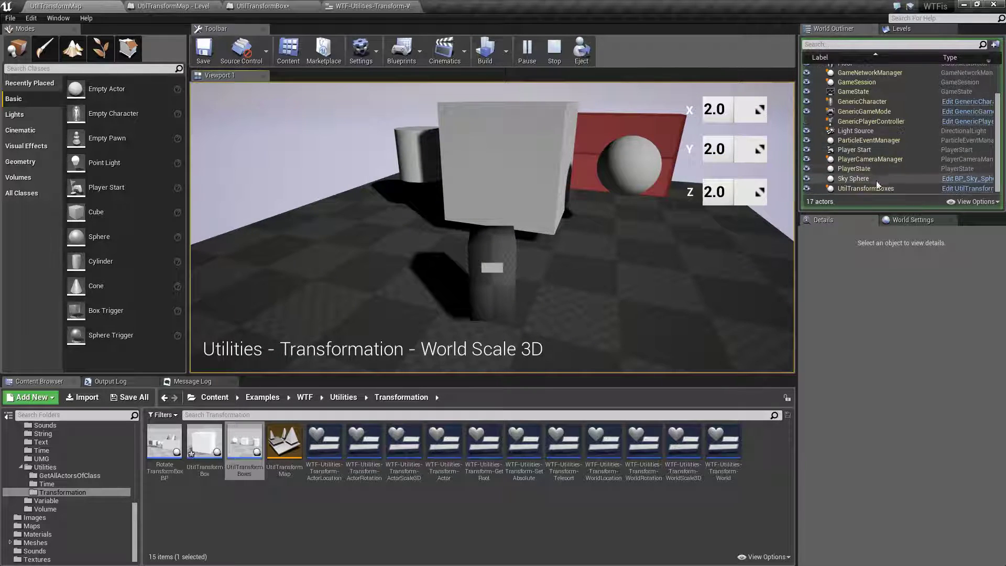
click(856, 189)
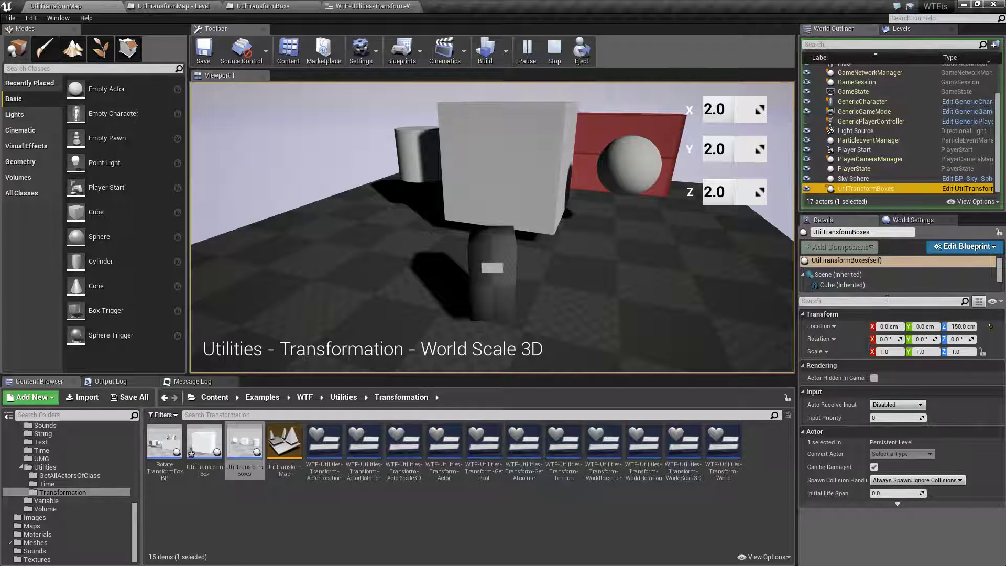
drag(885, 293, 886, 348)
click(838, 285)
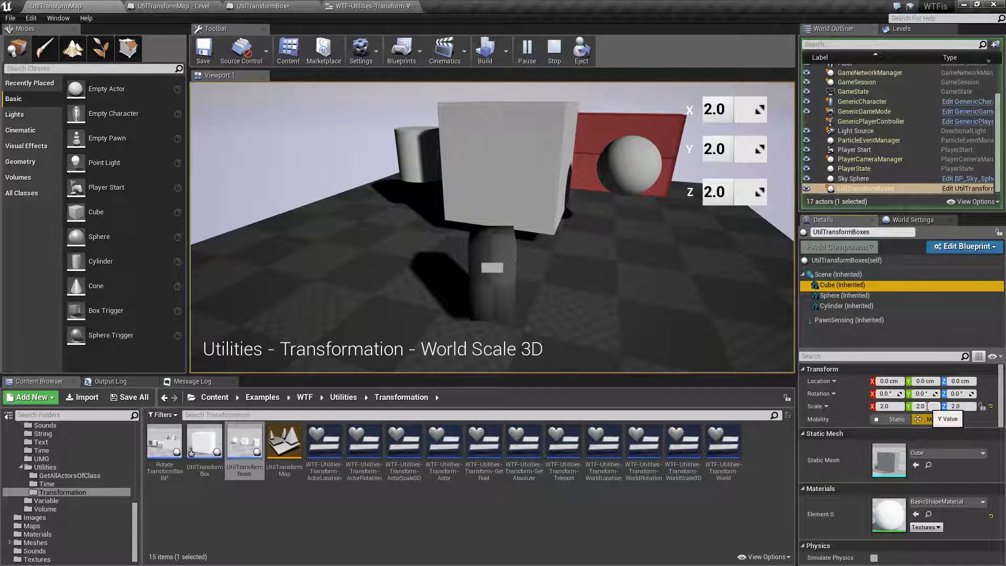
click(820, 407)
click(823, 407)
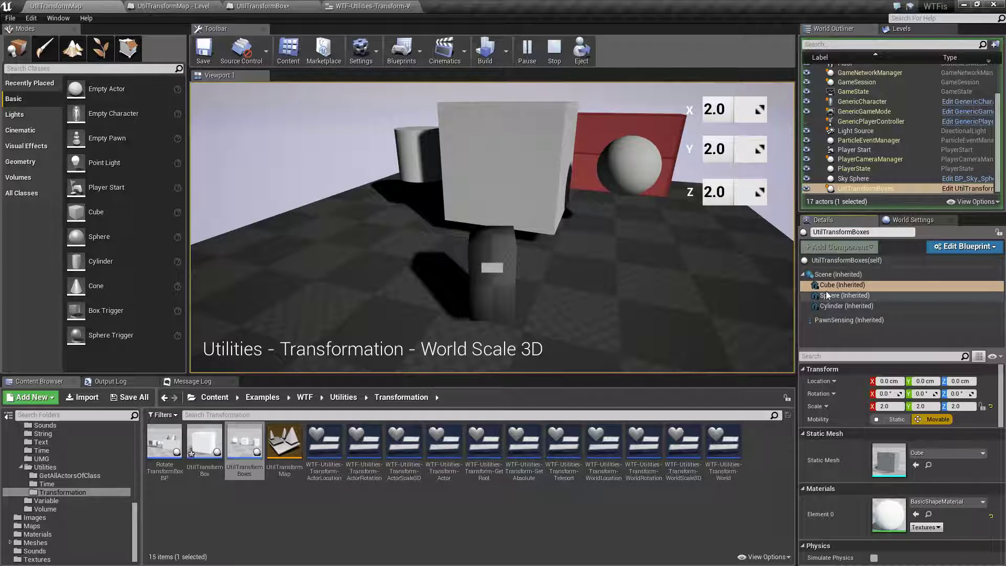
click(854, 274)
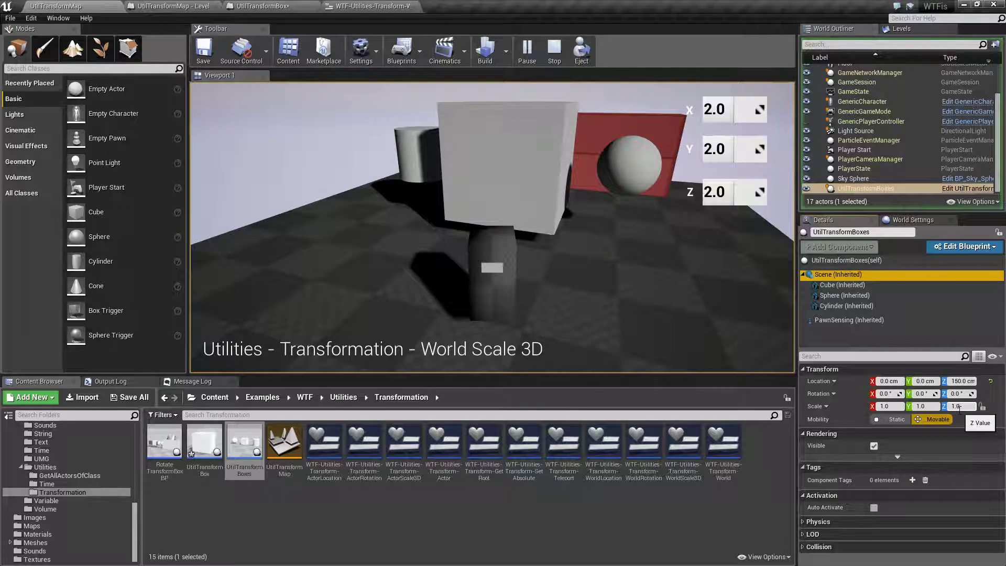
click(833, 285)
click(840, 275)
click(847, 285)
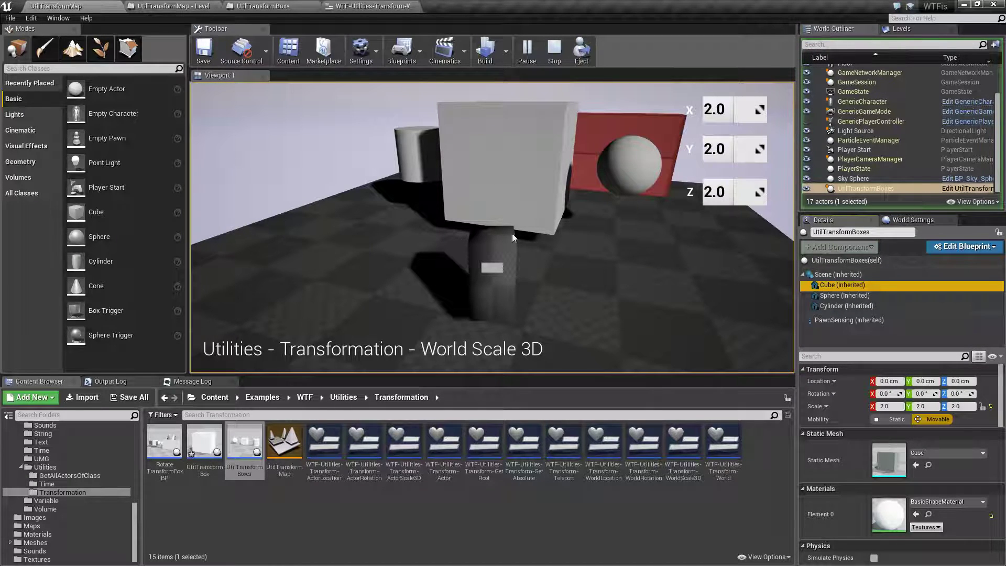
- Set the scale of the UtilTransformBoxes actor's Scene component to 2 on X, Y and Z
click(840, 274)
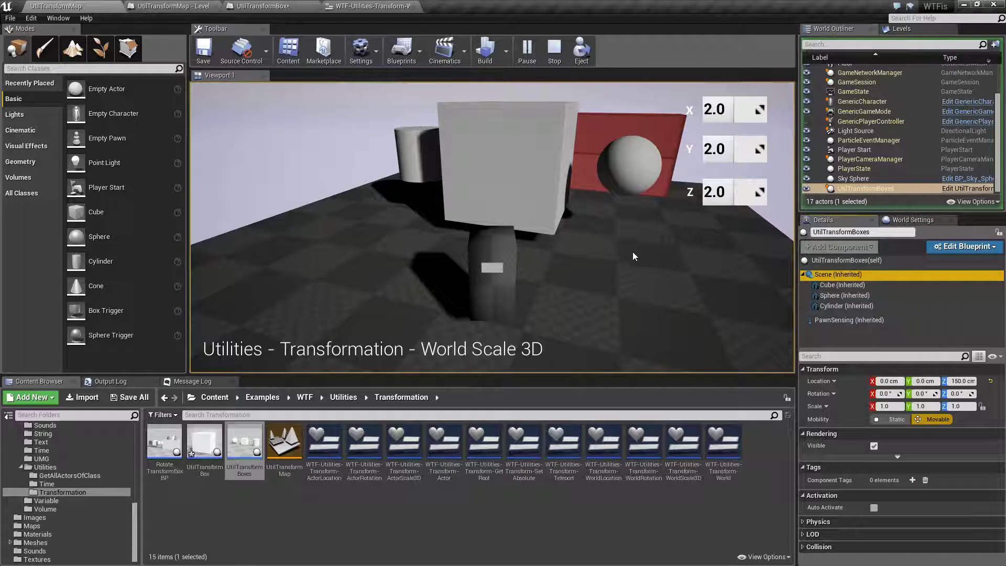
click(886, 406)
text(2)
key(Return)
click(929, 408)
text(2)
key(Return)
click(960, 406)
text(2)
key(Return)
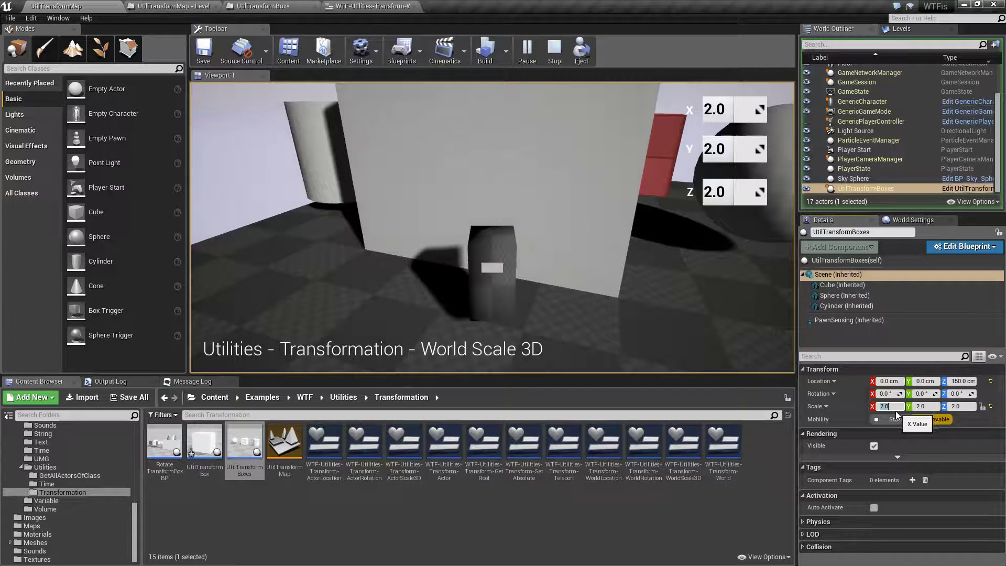
- Look over the scaled shapes in the game and compare the scale values of the Scene and Cube components again
click(754, 356)
mouse_move(529, 126)
mouse_down()
mouse_move(634, 126)
mouse_move(503, 126)
mouse_move(529, 126)
mouse_up()
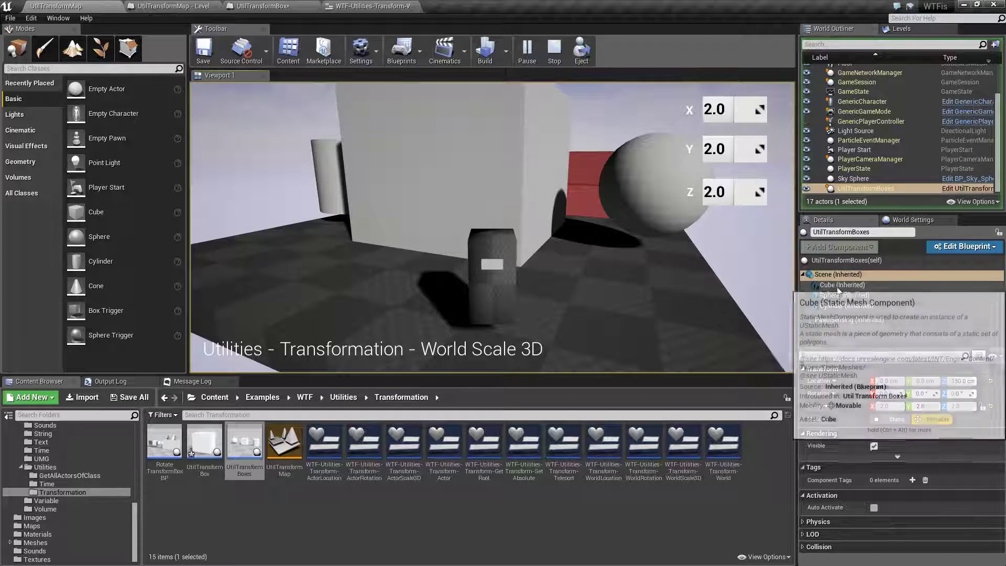
click(827, 275)
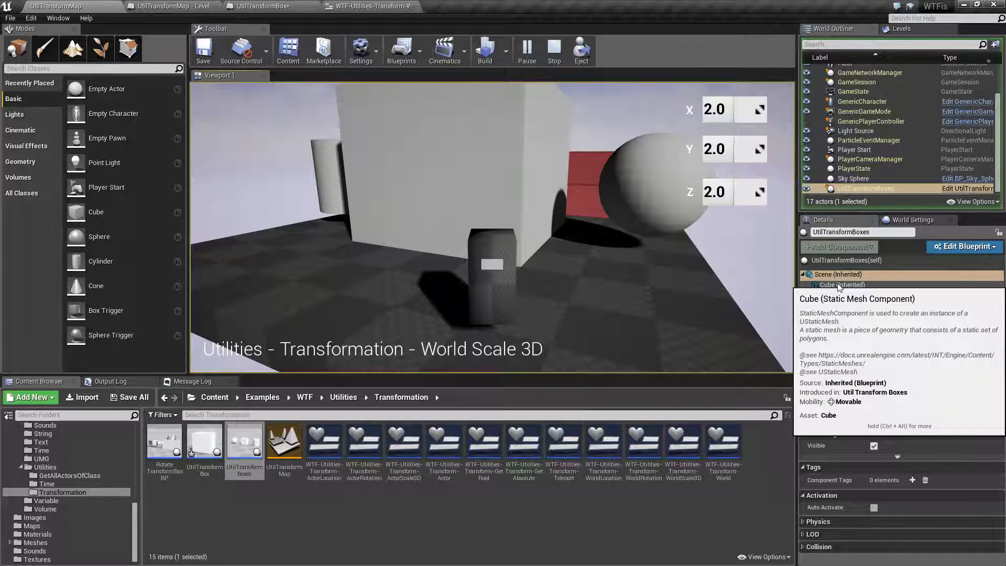
click(839, 286)
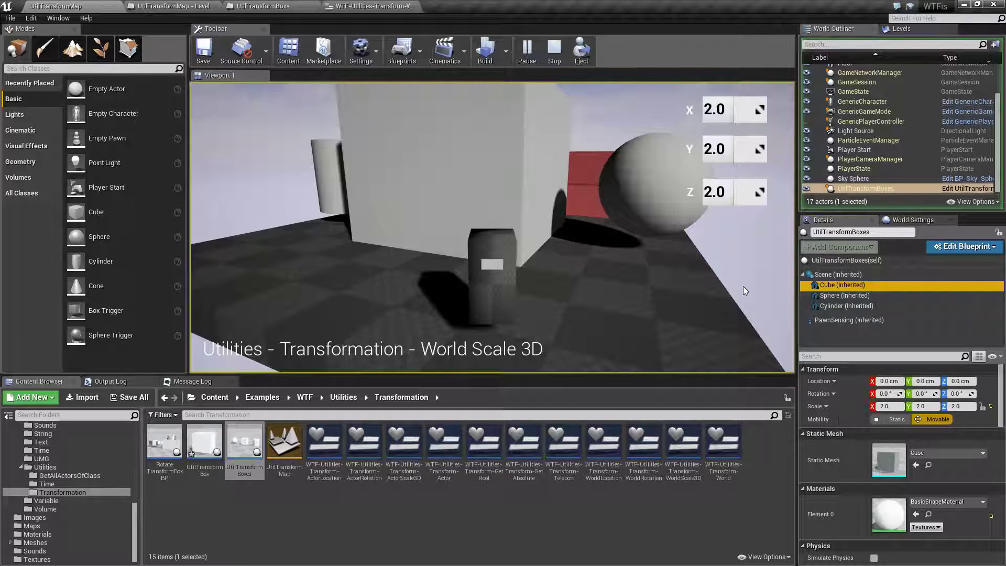
mouse_move(698, 250)
mouse_down()
mouse_move(733, 248)
mouse_move(711, 247)
mouse_up()
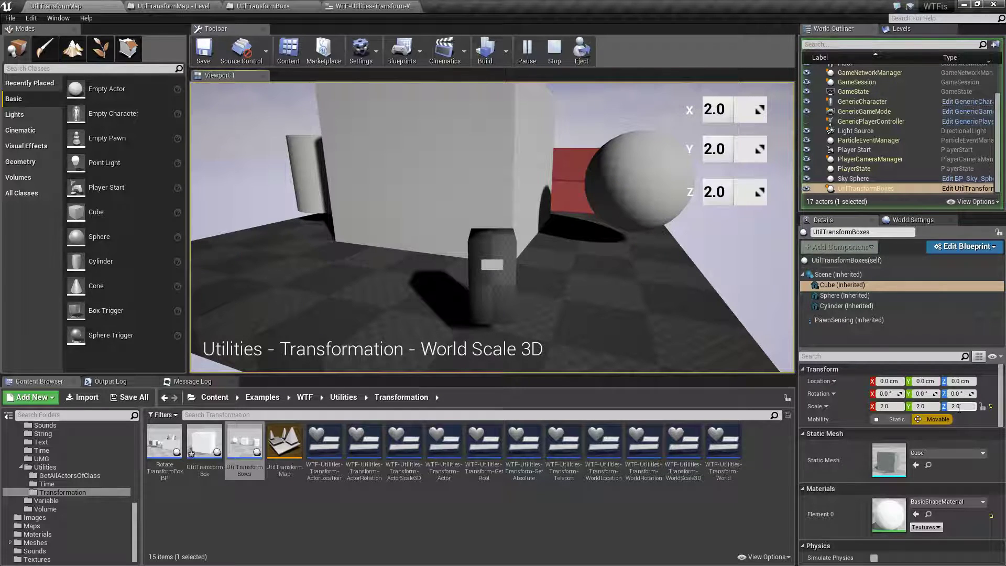
click(838, 274)
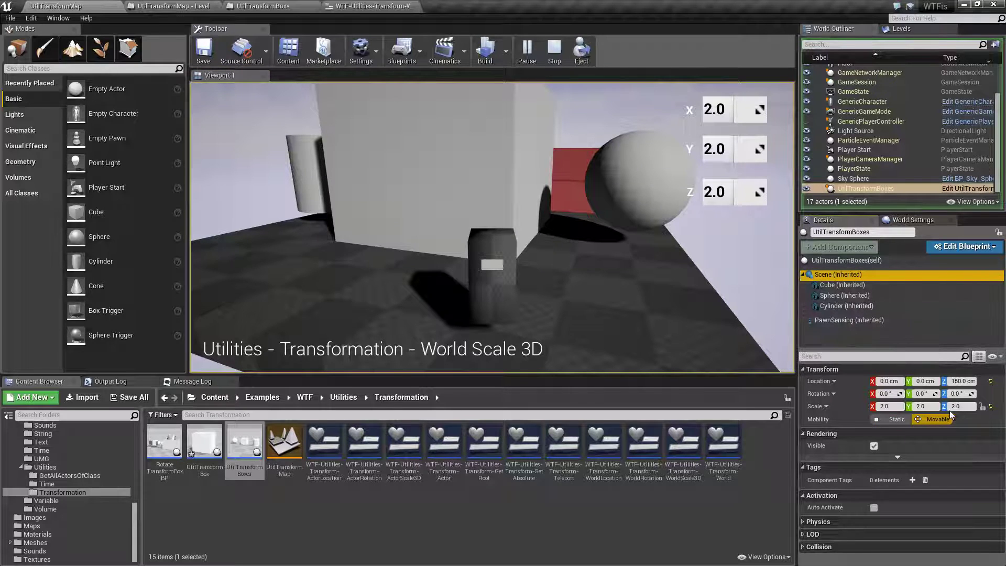
drag(466, 112, 412, 106)
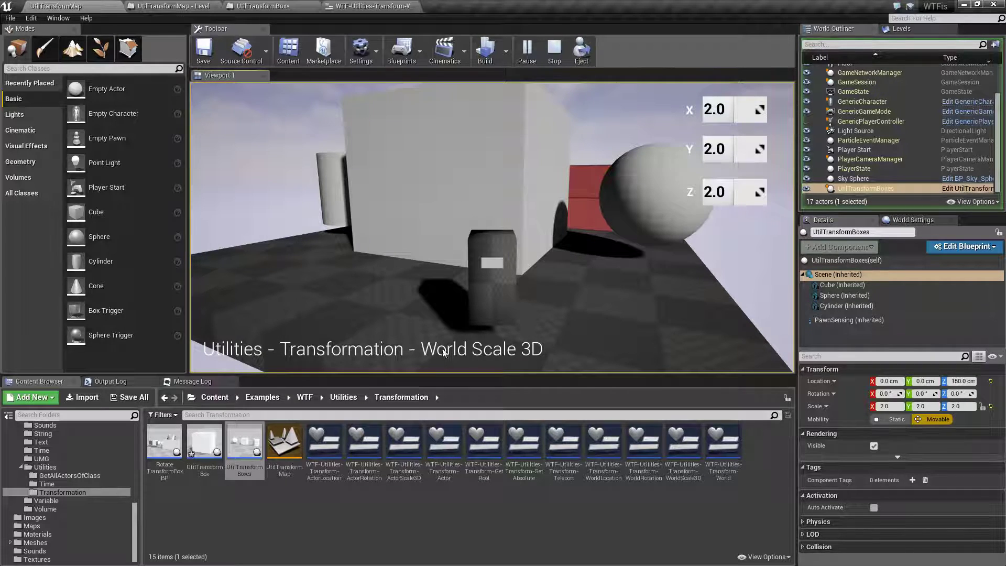
- Set the X, Y and Z world scale spinners in the running game to 1
click(738, 108)
text(1)
click(728, 150)
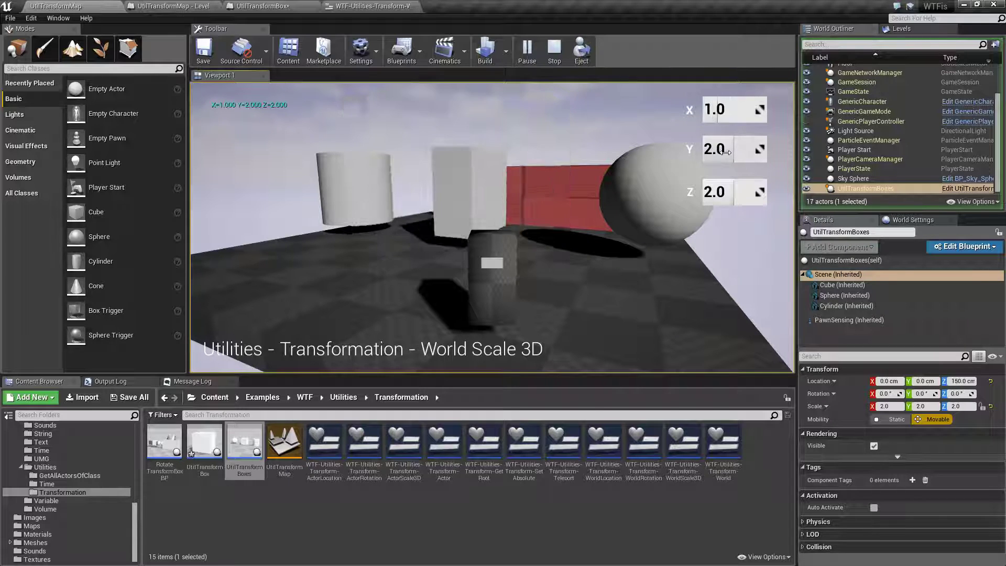
text(1)
click(730, 192)
text(1)
click(721, 151)
click(732, 111)
click(734, 150)
click(732, 192)
key(Tab)
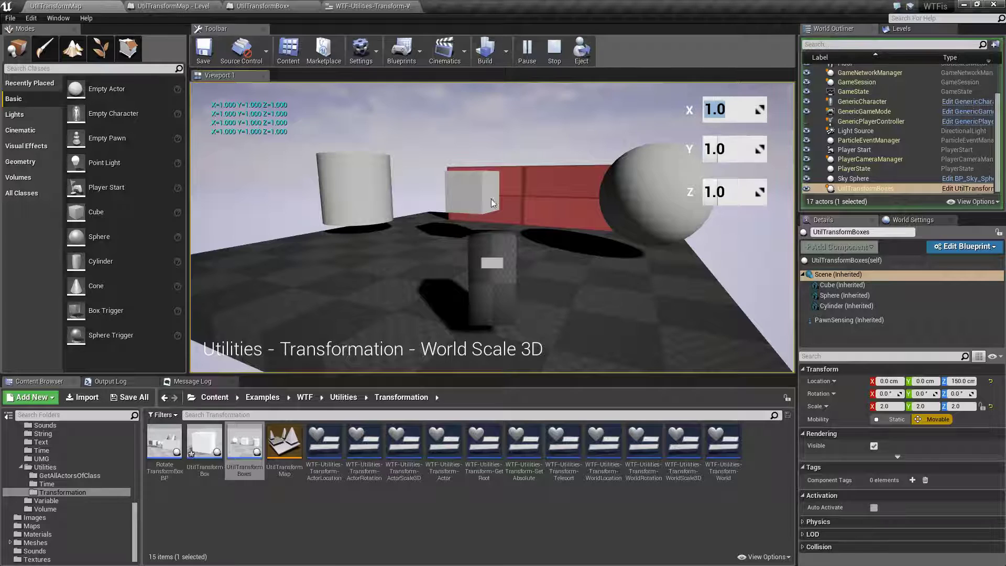
- Check the Scene component's scale, and set the Cube component's relative scale to 1 on X, Y and Z
click(831, 278)
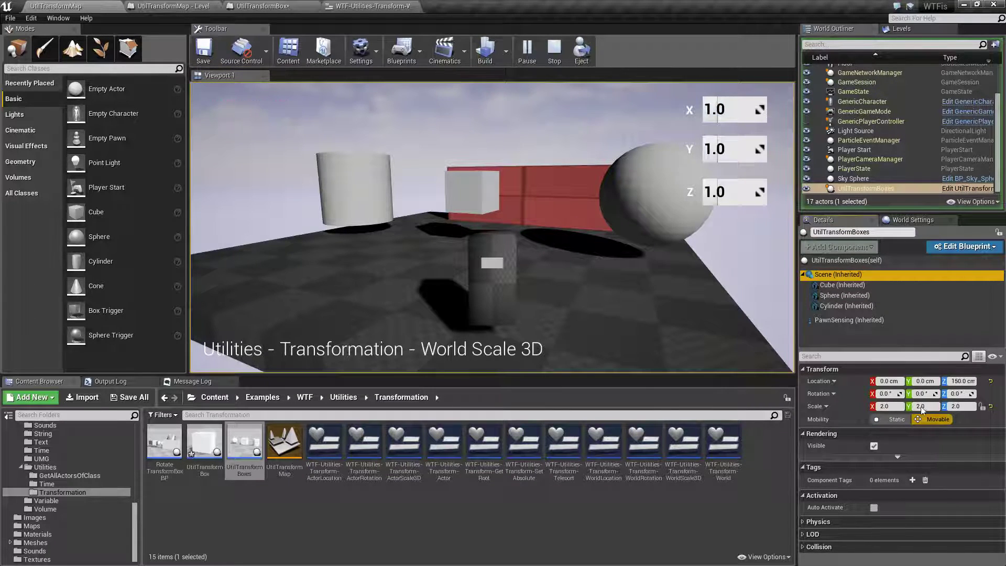
click(832, 285)
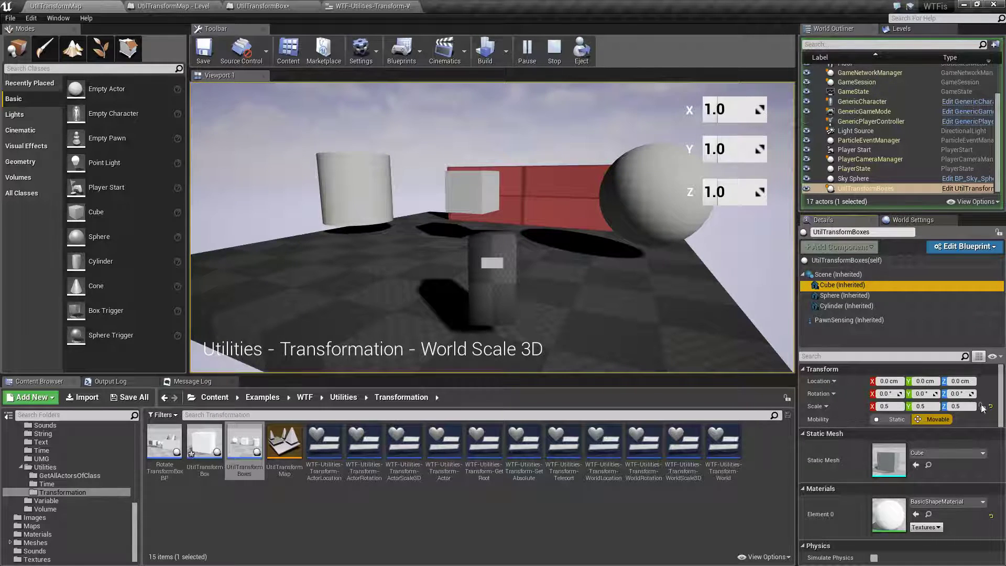
click(891, 406)
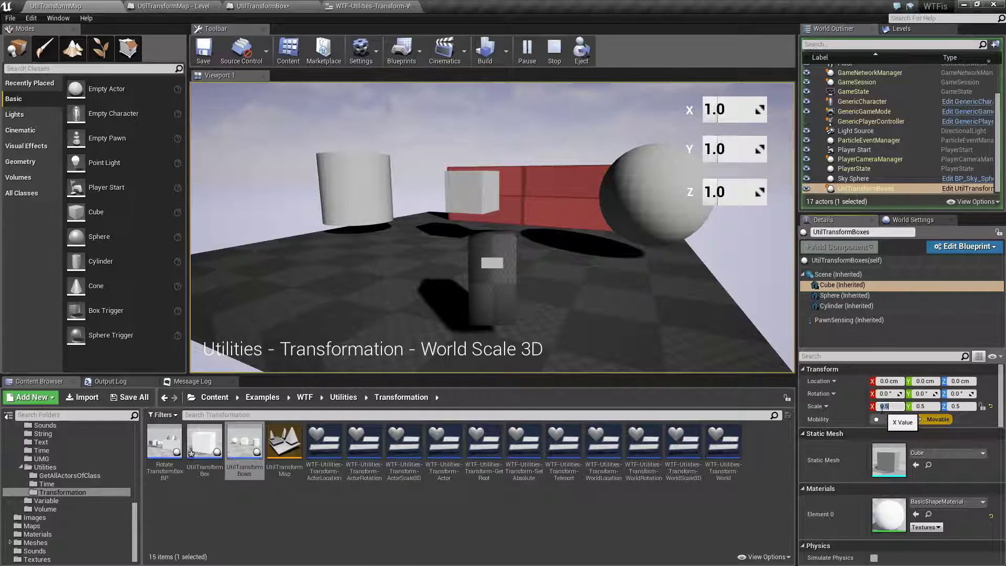
text(1)
key(Tab)
text(1)
key(Tab)
text(1)
key(Return)
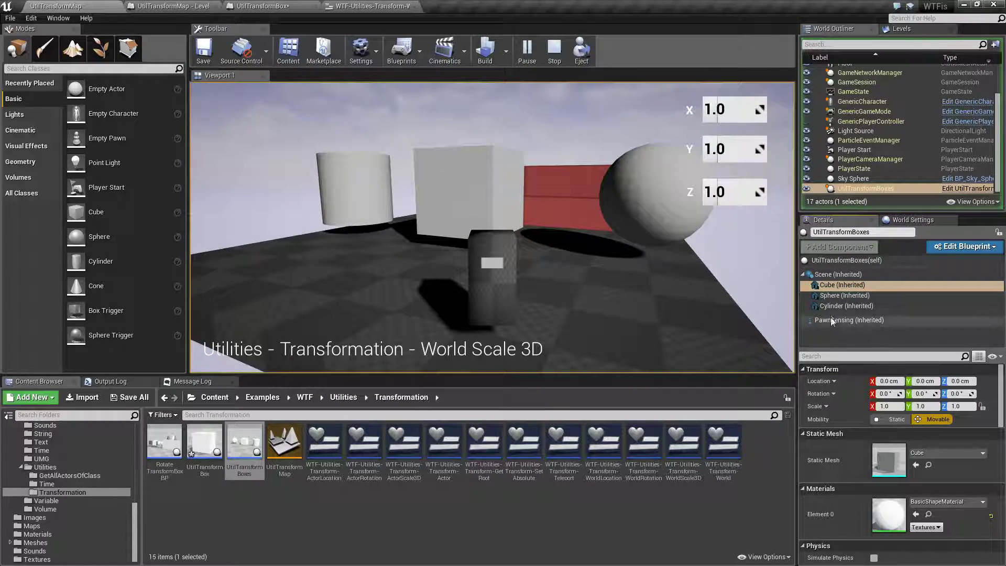
- Compare the Scene and Cube components' scales, and switch the Cube component's scale type from Relative to World
click(837, 274)
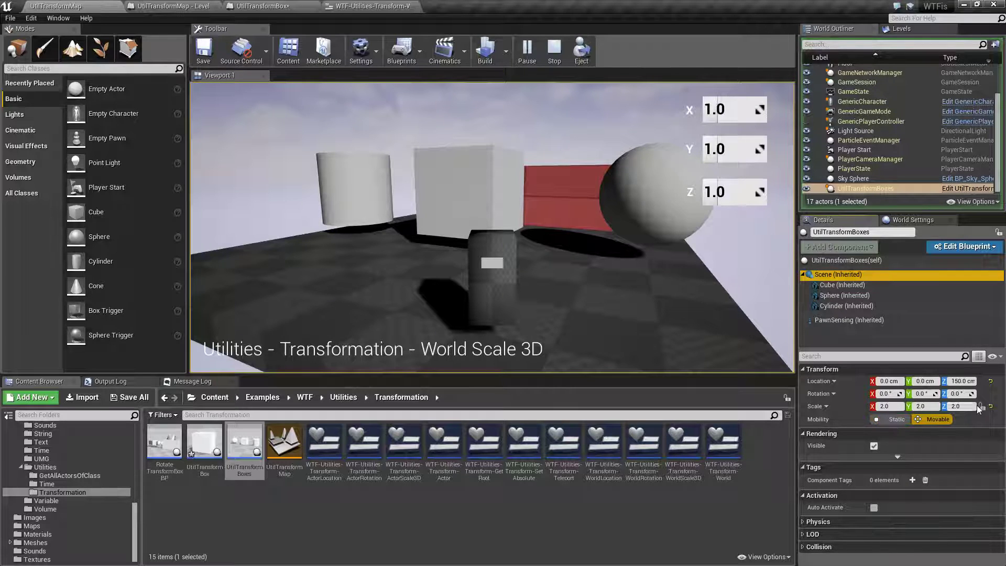
click(834, 284)
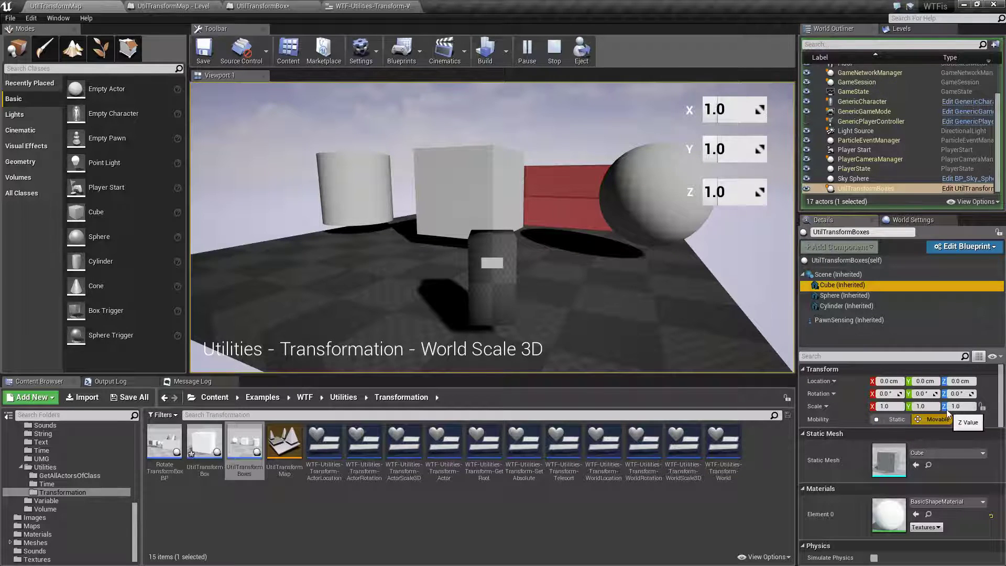
click(817, 407)
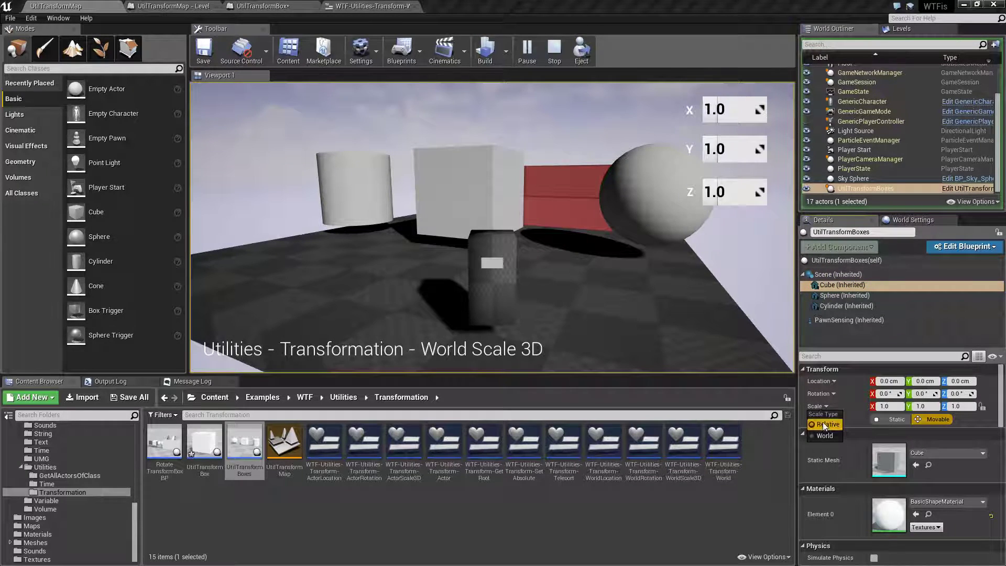
click(828, 436)
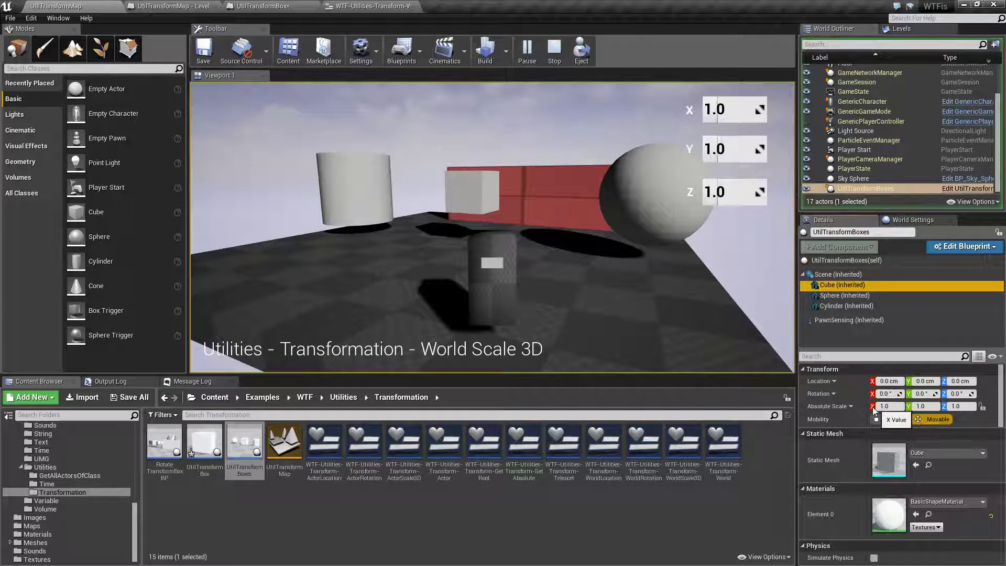
- Set the scale of the UtilTransformBoxes actor's Scene component to 1 on X, Y and Z
click(835, 274)
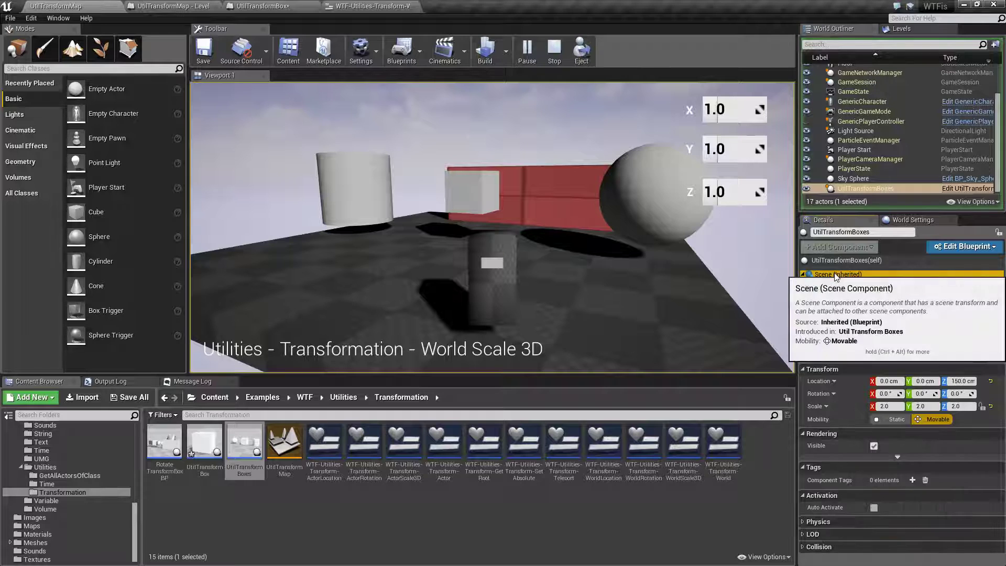
click(892, 406)
key(Tab)
key(Tab)
key(shift+Tab)
key(shift+Tab)
key(shift+Tab)
text(1)
key(Return)
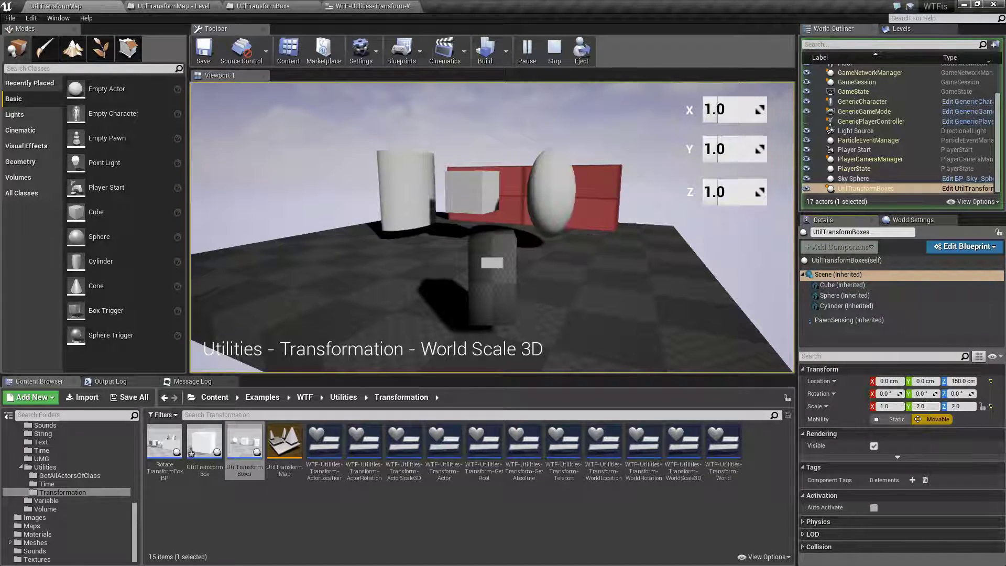
click(923, 407)
text(1)
click(962, 407)
text(1)
key(Return)
- Check the Cube component's absolute scale values and keep its scale type at World
click(842, 285)
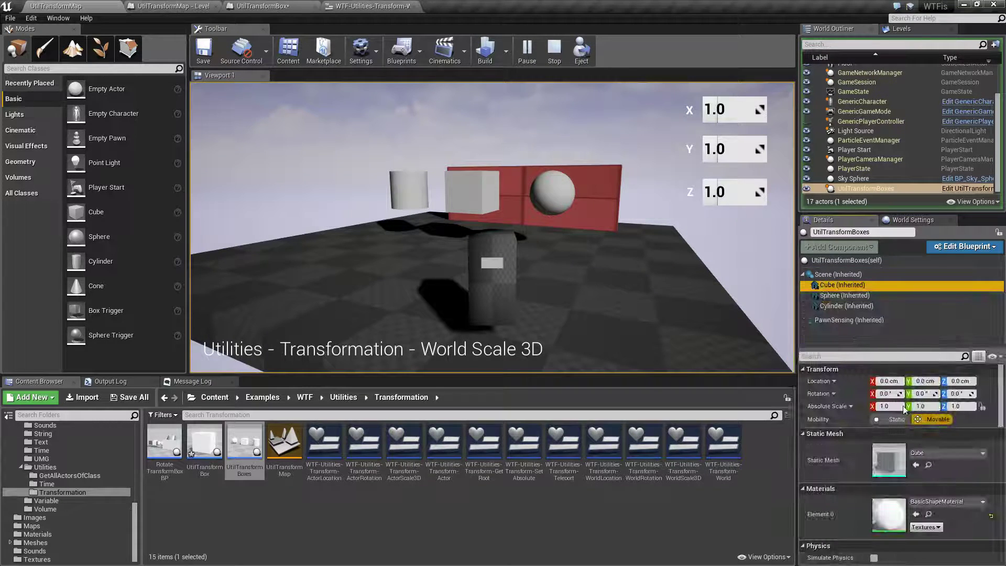
click(902, 407)
click(817, 407)
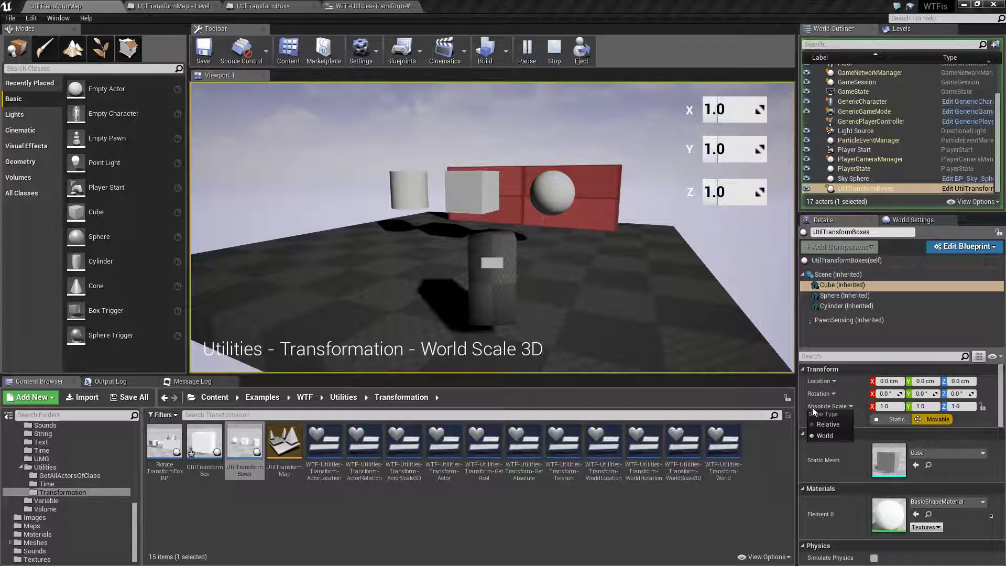
click(834, 436)
- Set the X, Y and Z world scale spinners in the running game to 2
click(729, 110)
text(2)
click(732, 149)
text(2)
click(732, 192)
text(2)
click(725, 110)
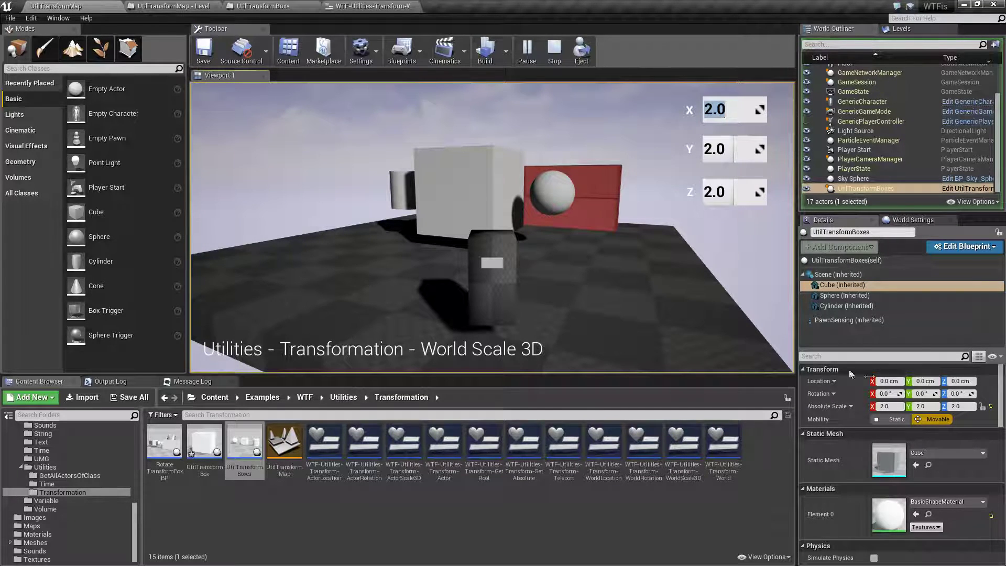
- Set the Scene component's scale to 2 on X, Y and Z
click(833, 276)
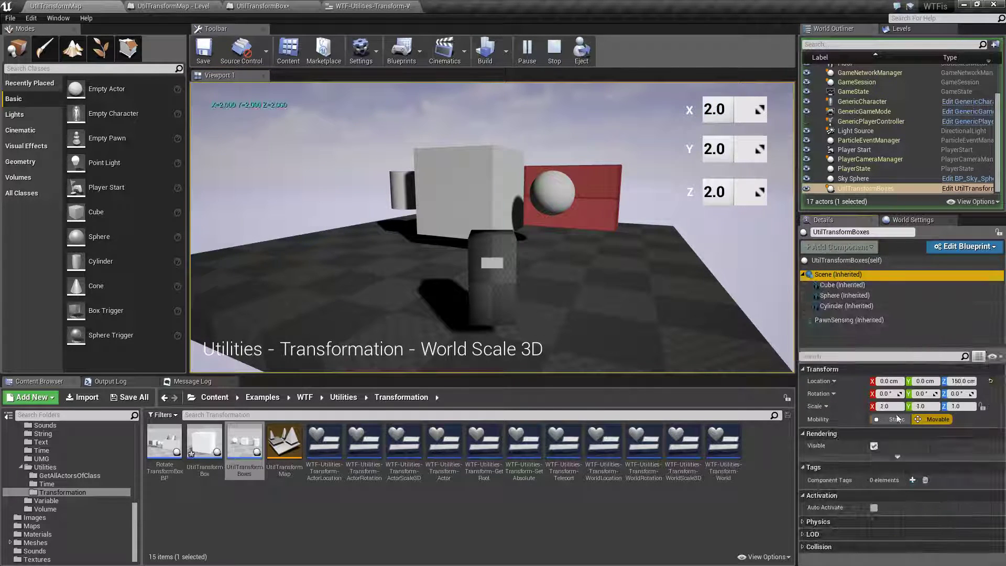
click(928, 408)
text(2)
click(961, 407)
text(2)
key(Return)
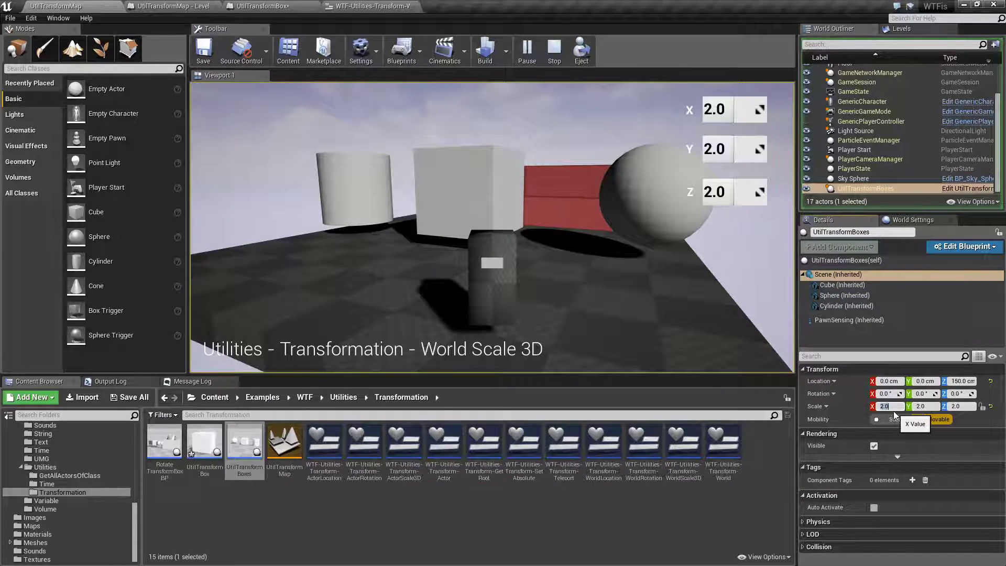
click(893, 407)
- Show the Cube component's absolute scale and reapply 2 in the game's X, Y and Z spinners
click(839, 286)
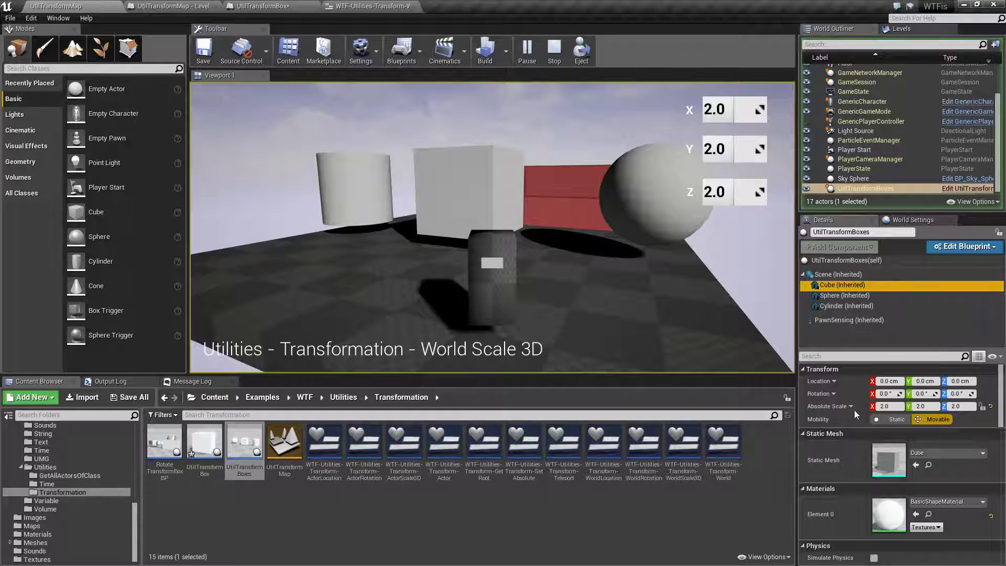
click(731, 110)
text(2)
click(736, 149)
text(2)
click(732, 188)
text(2)
key(Tab)
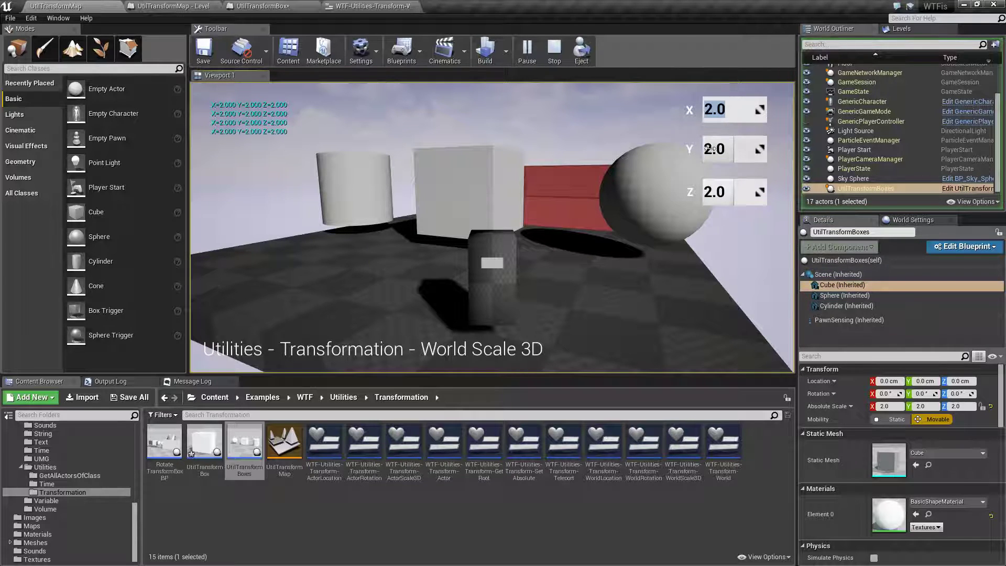
click(727, 109)
key(Tab)
key(Tab)
- Check the Cube's World scale type and compare its absolute scale with the Scene component's scale
click(838, 407)
click(834, 439)
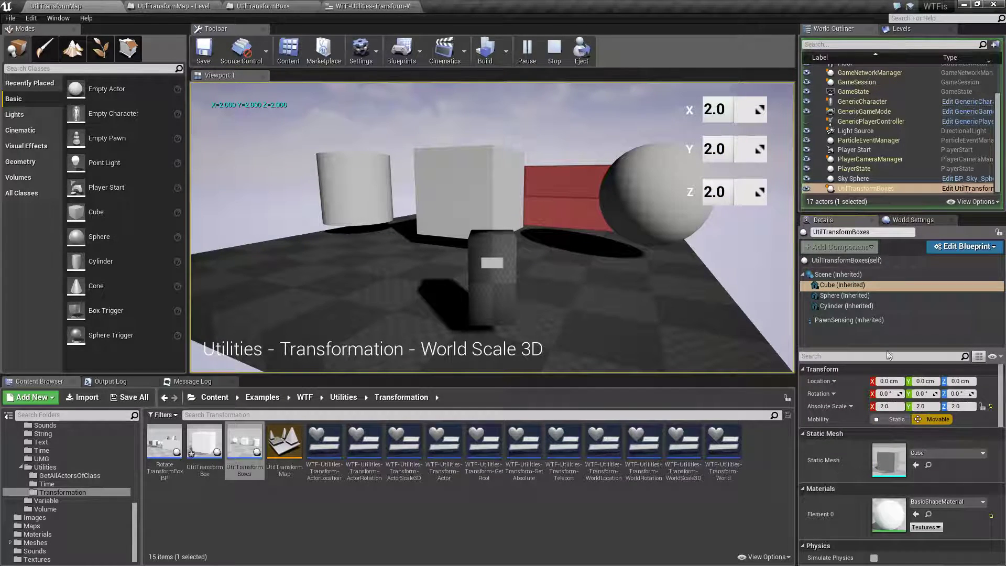
click(838, 274)
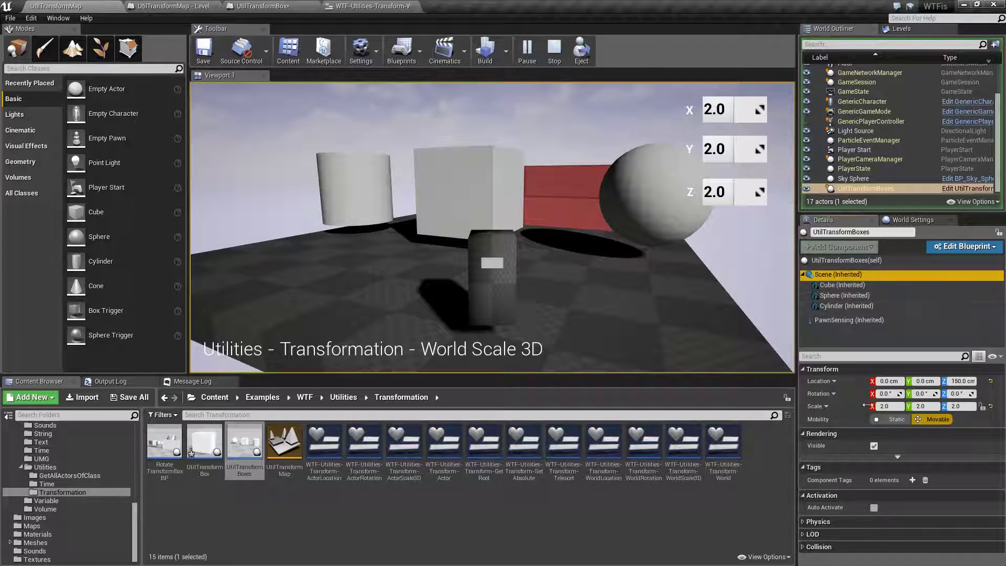
click(841, 285)
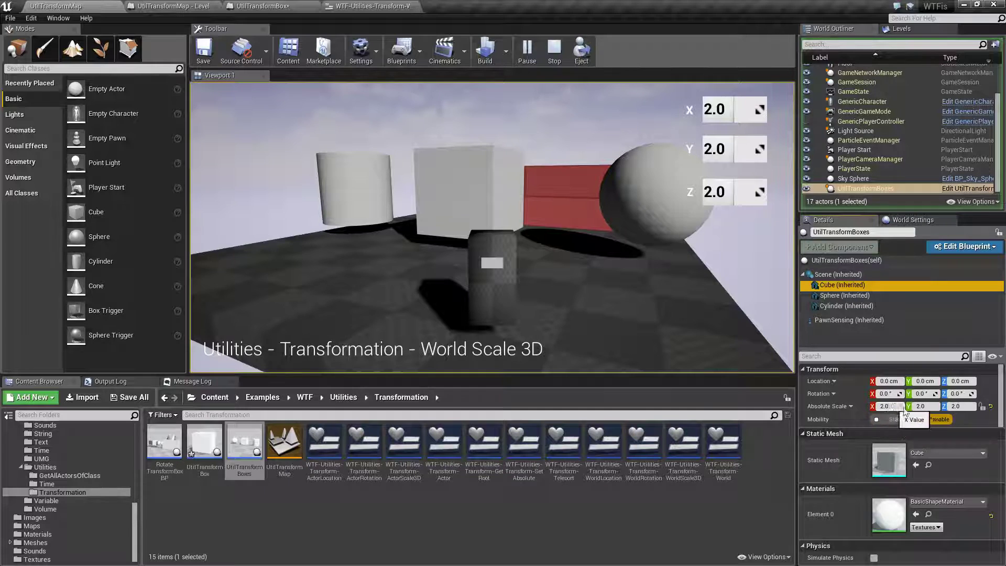
- Set the game's X, Y and Z world scale spinners to 4, and keep the Cube's scale type at World
click(732, 115)
text(4)
click(732, 148)
text(4)
click(722, 186)
text(4)
key(Tab)
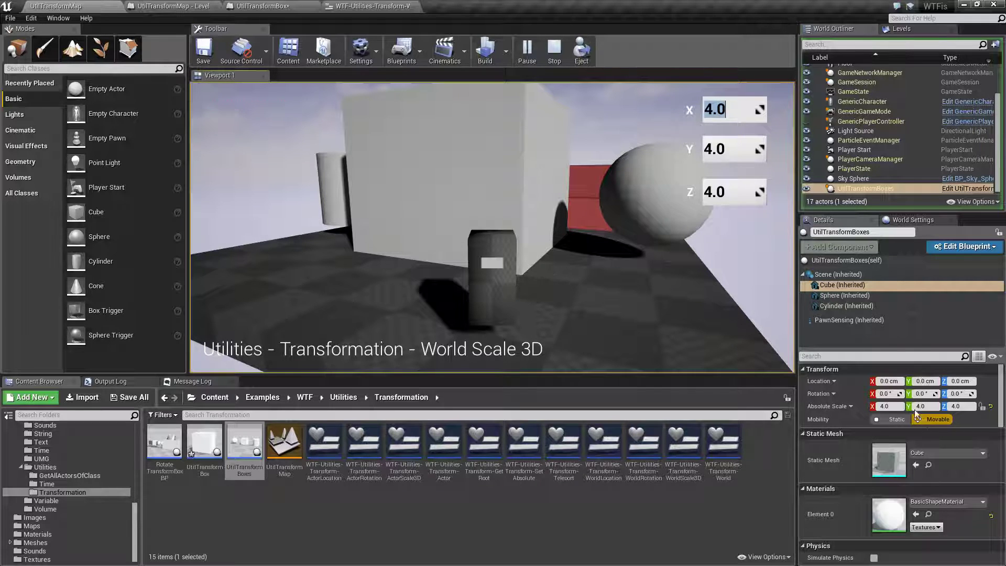
click(844, 405)
click(828, 434)
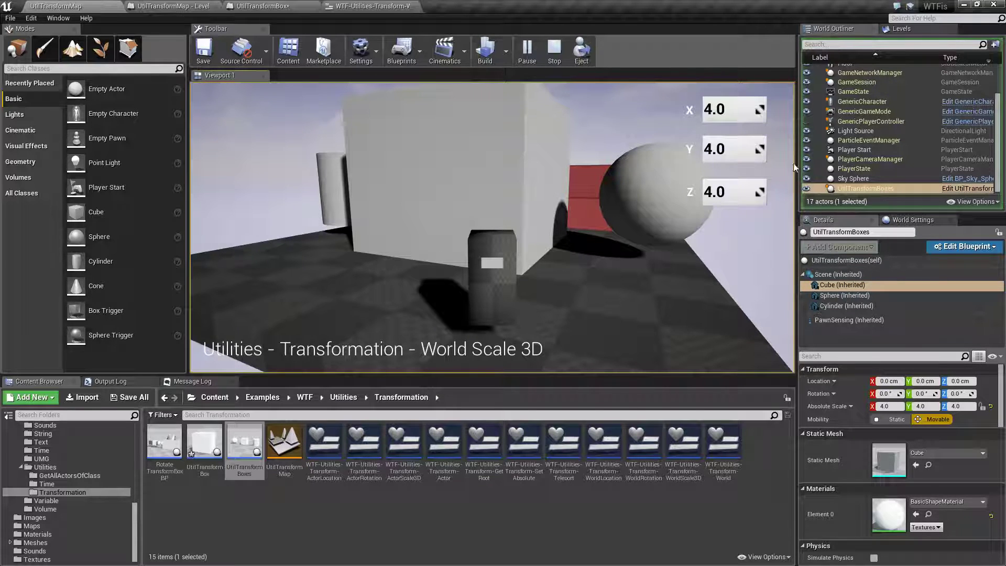
- Review how the Cube's GetWorldScale value feeds Print String in the widget's event graph, and return to the running game
click(360, 6)
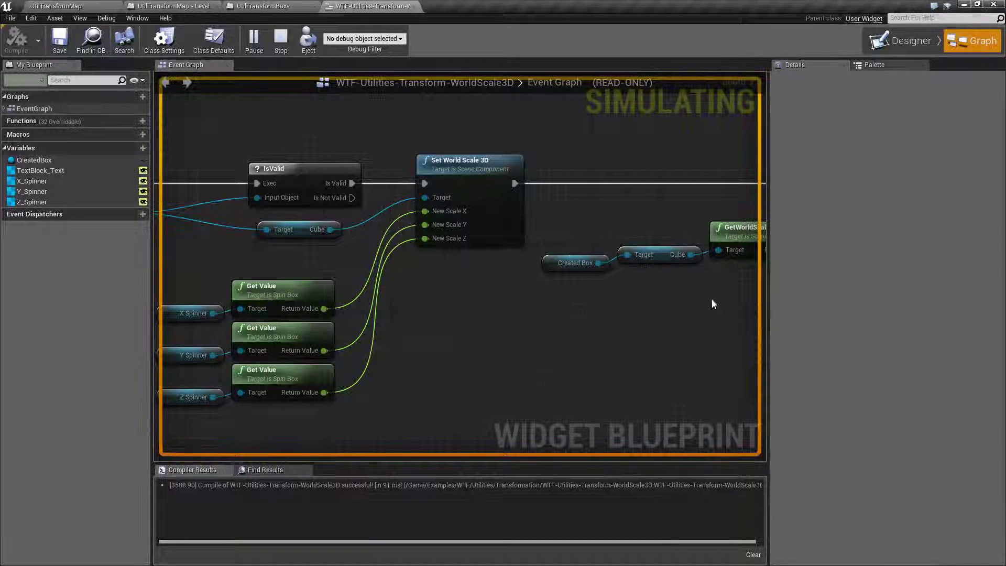
right_drag(711, 302, 474, 301)
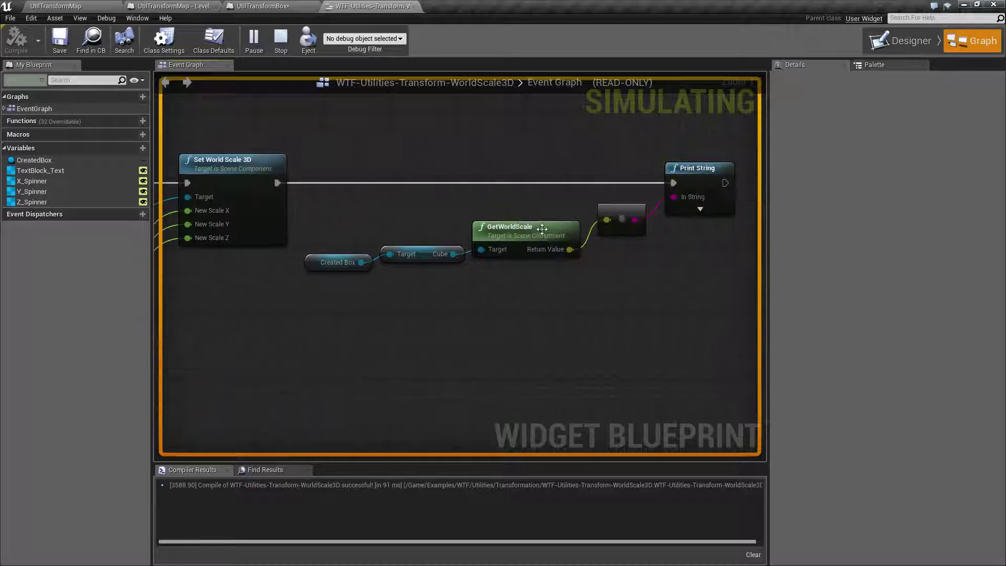
click(92, 6)
- Move the focus between the X, Y and Z spinners in the running game to reprint the Cube's world scale
click(731, 109)
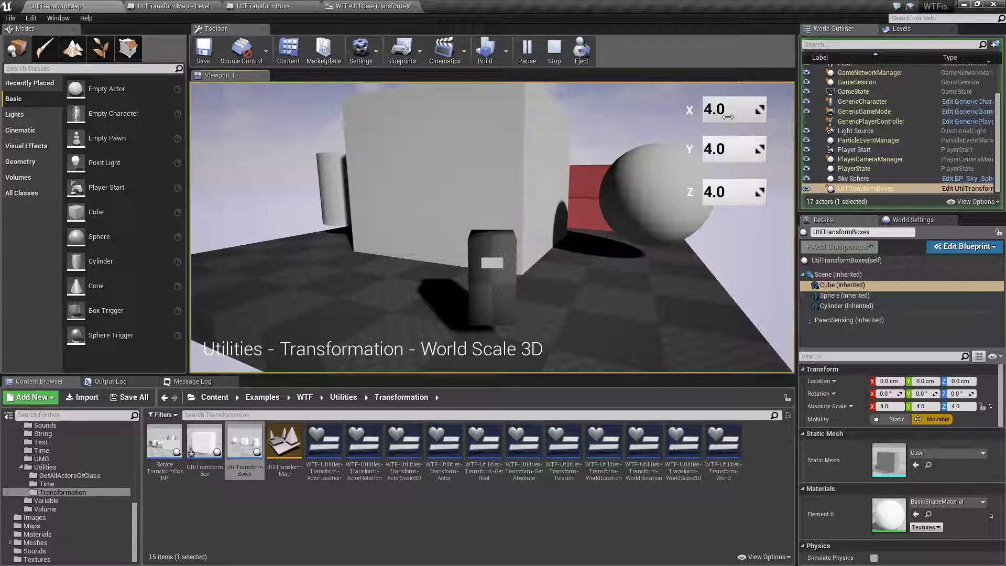
click(750, 152)
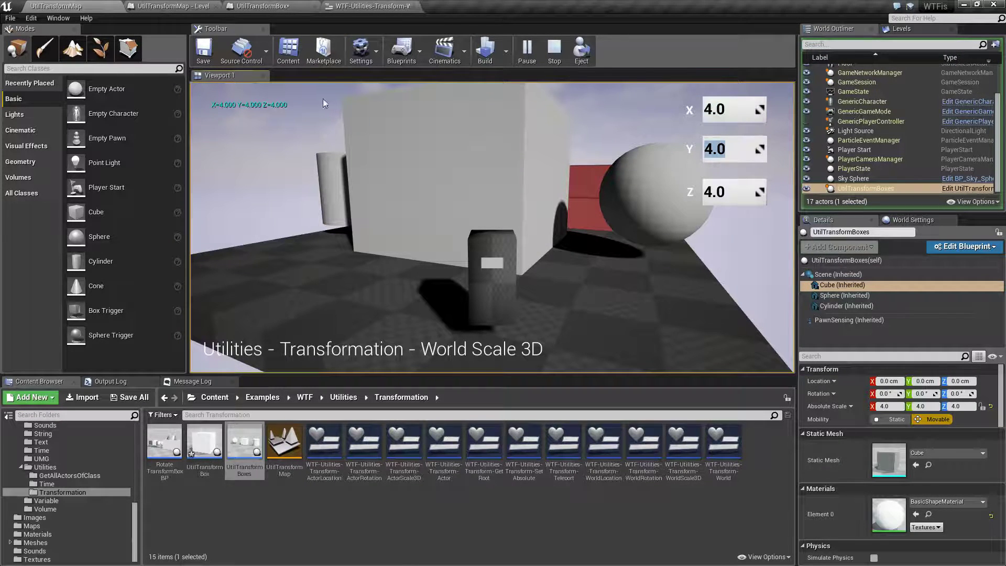
click(731, 192)
click(735, 148)
click(736, 111)
click(735, 190)
click(737, 147)
- Review the Set World Scale 3D node's Cube target and scale inputs in the widget graph, and stop the running game
click(358, 5)
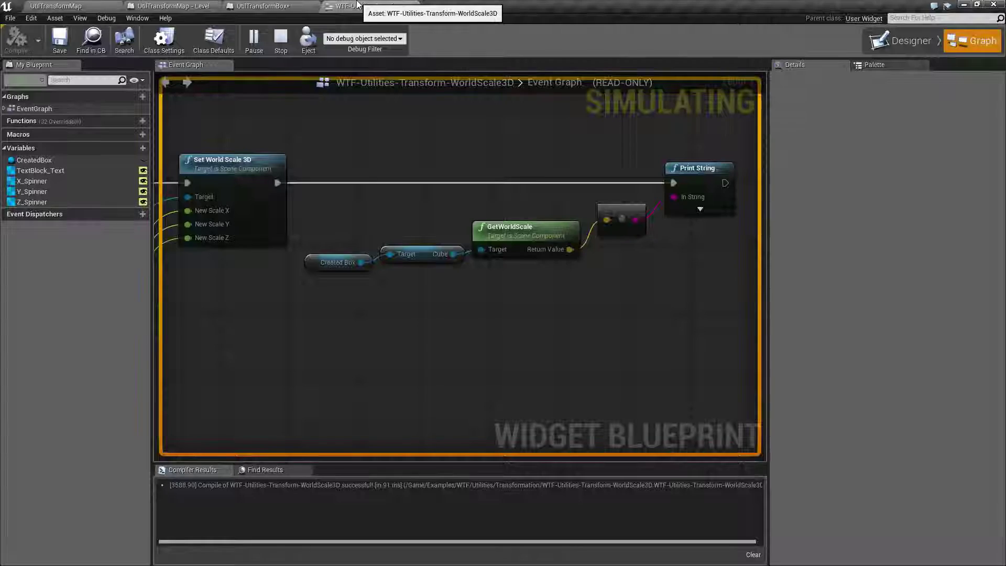
right_drag(448, 208, 606, 214)
drag(355, 137, 381, 292)
right_drag(381, 292, 304, 293)
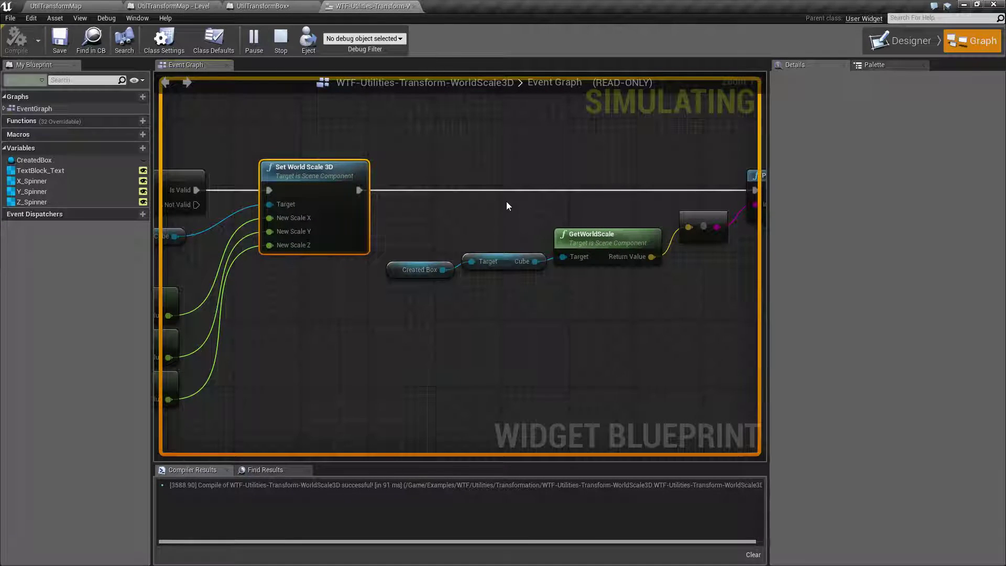
right_drag(506, 206, 554, 209)
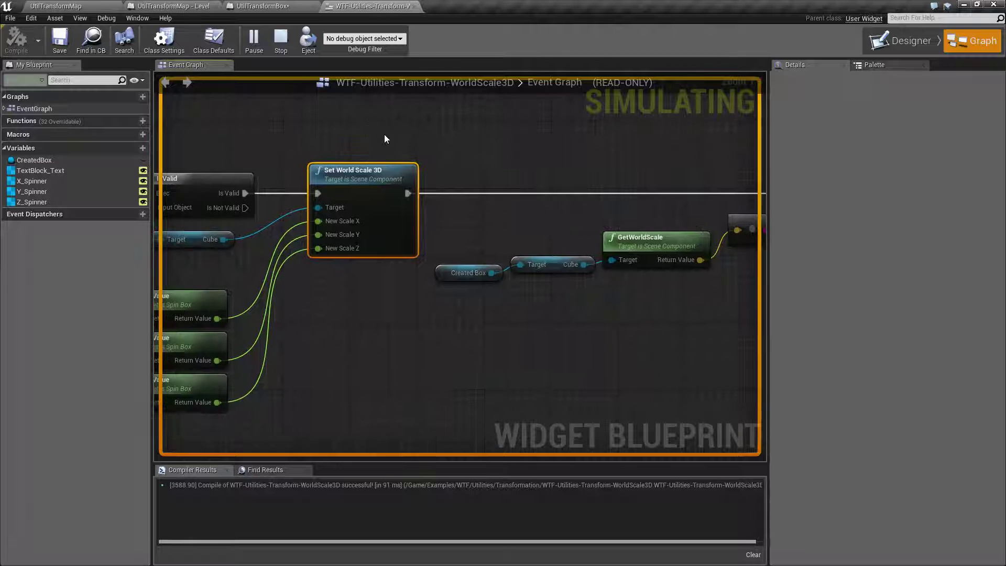
right_drag(356, 287, 470, 283)
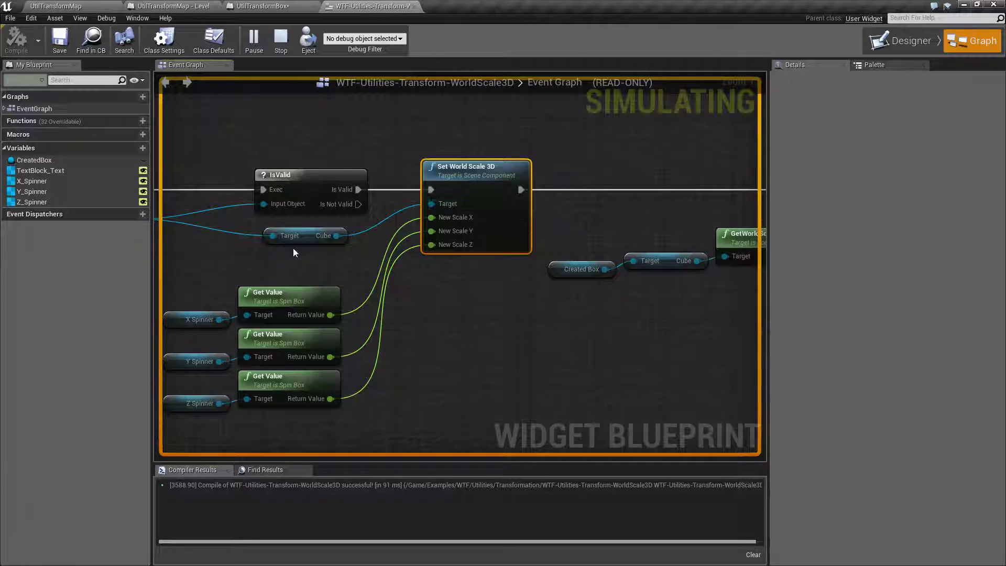
click(265, 231)
click(377, 238)
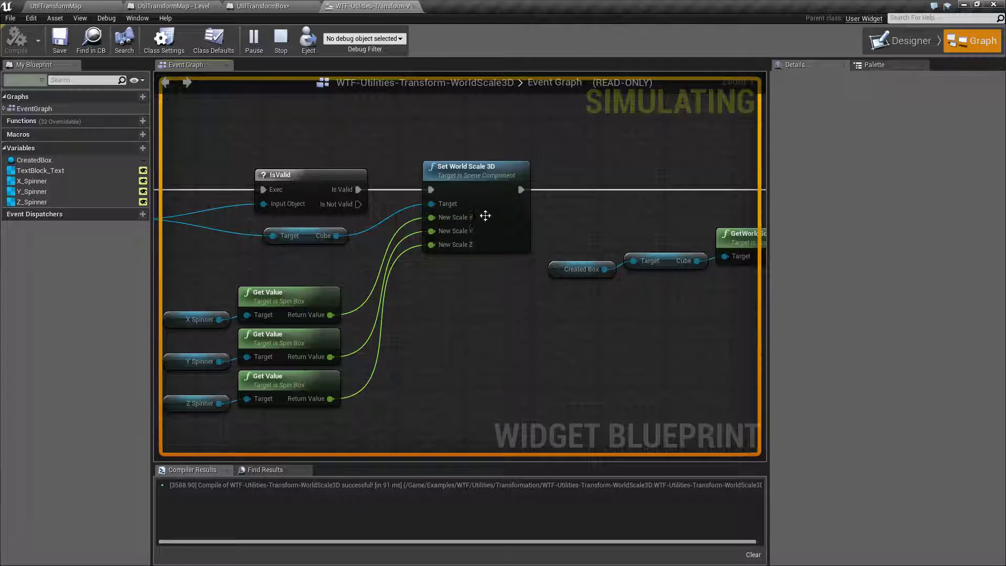
right_drag(457, 243, 318, 241)
click(286, 39)
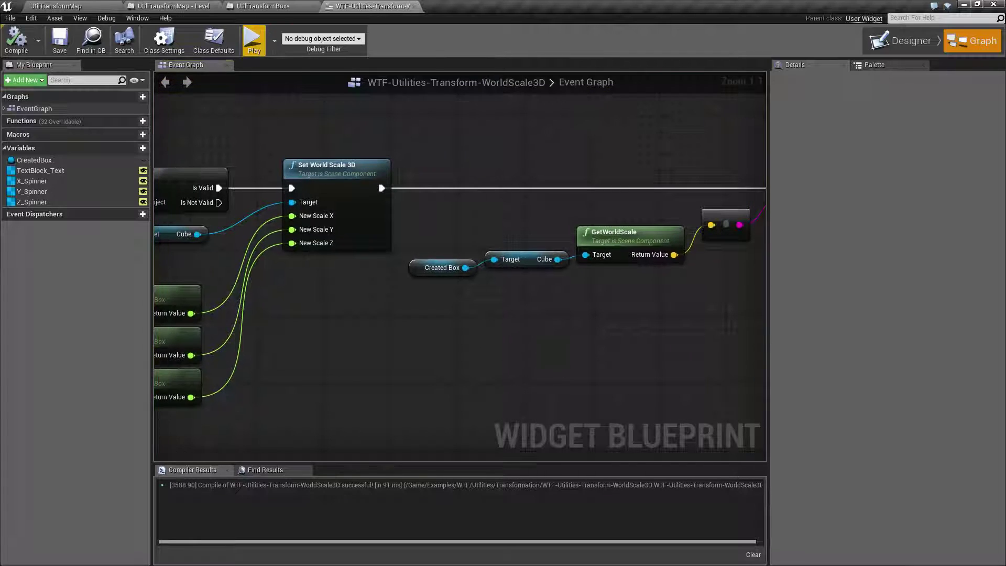
- Examine the GetWorldScale node's description and its connections next to the Set World Scale 3D node
right_drag(678, 341, 546, 340)
click(465, 243)
right_drag(467, 299, 536, 277)
mouse_move(540, 215)
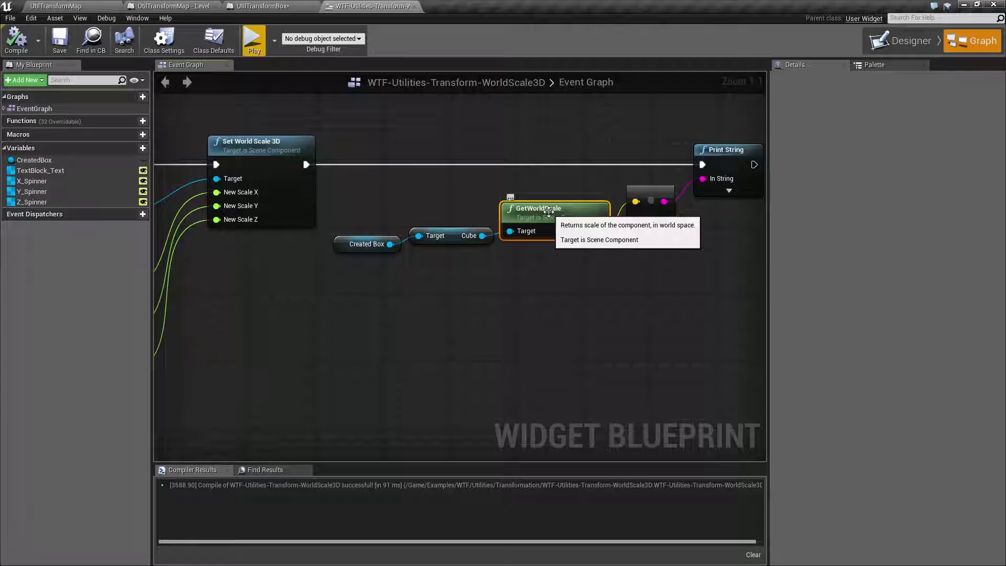
right_drag(544, 210, 598, 219)
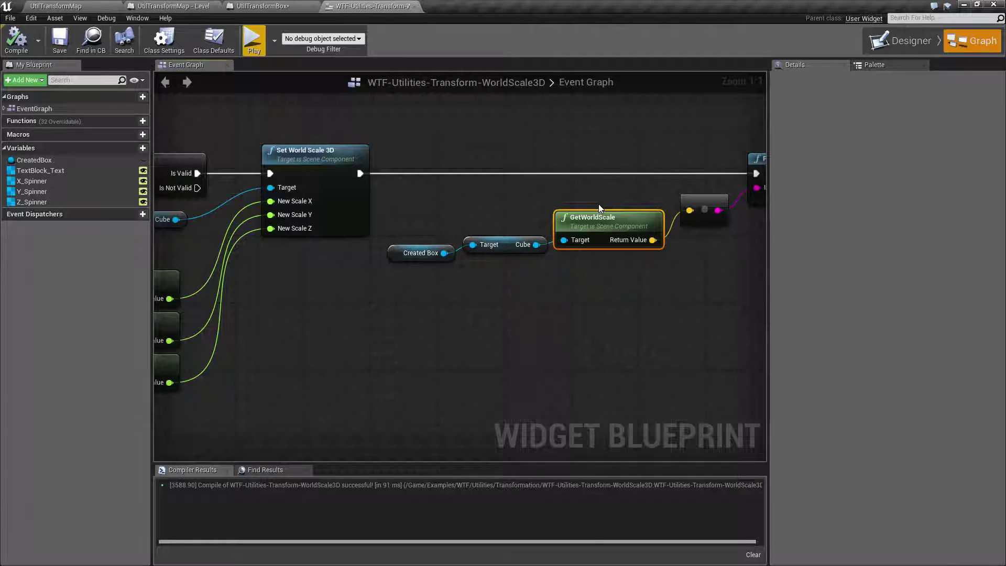
right_drag(558, 291, 616, 296)
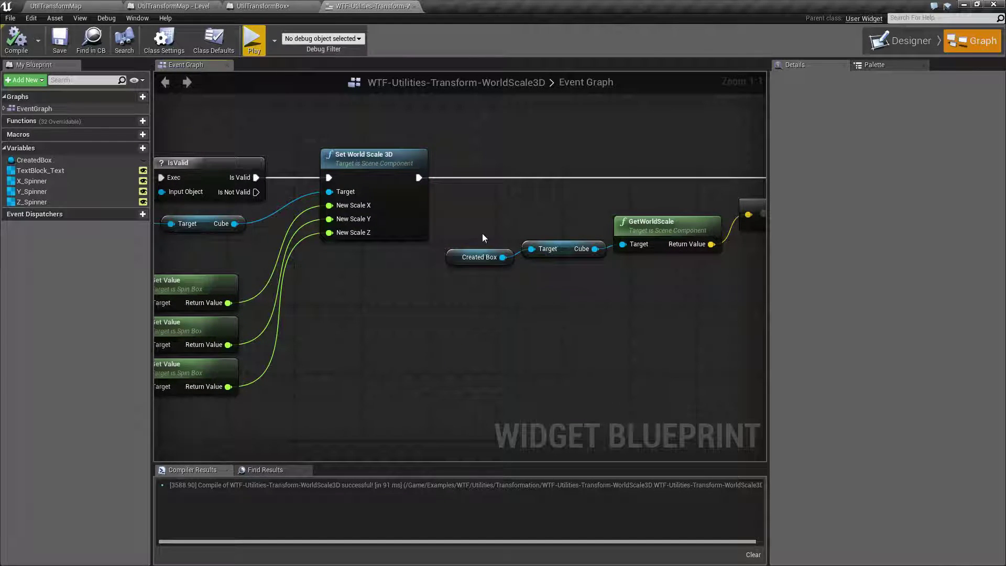
right_drag(484, 237, 497, 215)
- Return to the UtilTransformMap level and select the red wall Cube in the scene
click(56, 5)
right_drag(509, 261, 478, 229)
right_drag(531, 282, 516, 317)
right_drag(489, 265, 493, 261)
click(580, 227)
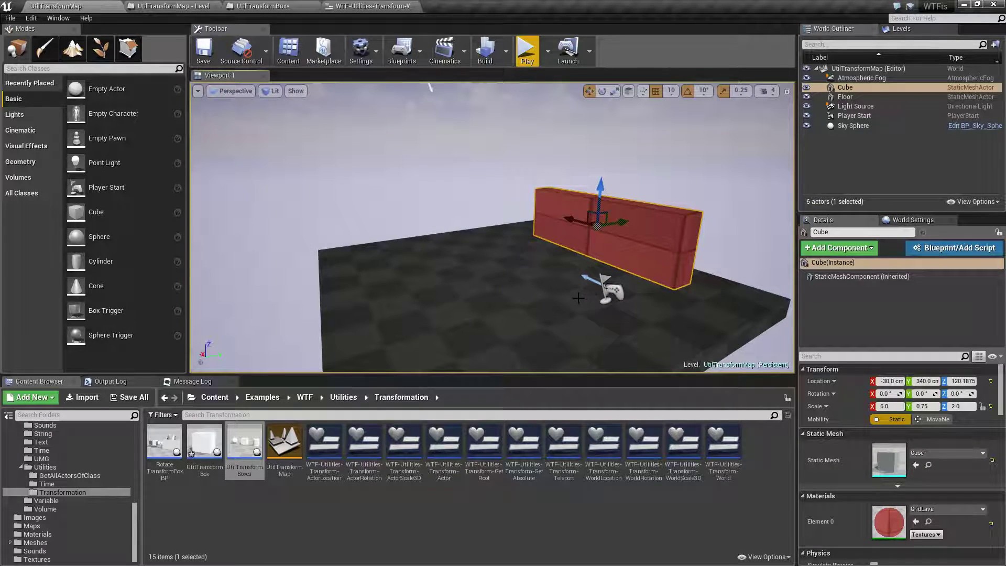
- Revisit the Set World Scale 3D node in the widget graph, and return to the UtilTransformMap level
click(373, 7)
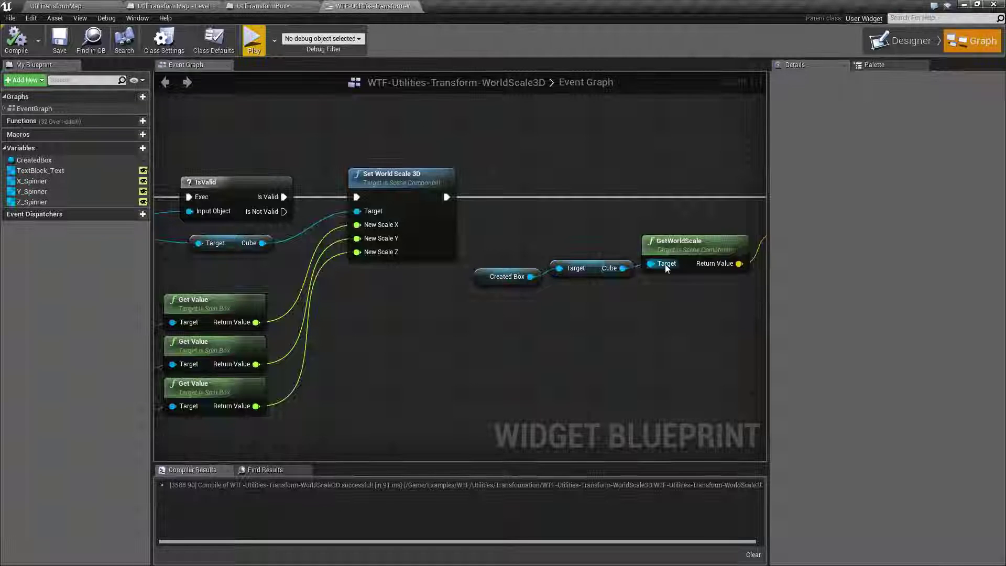
drag(378, 148, 393, 321)
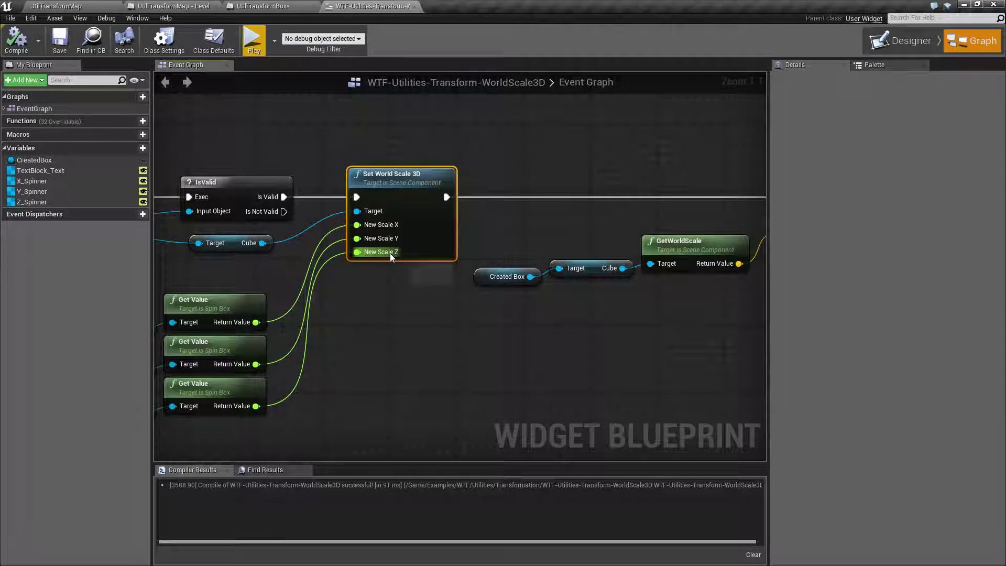
click(59, 6)
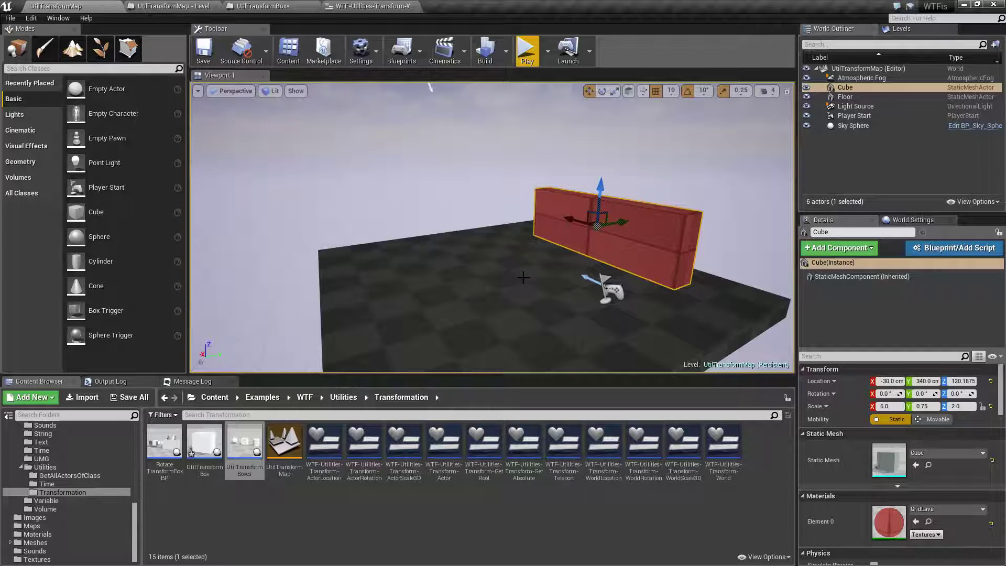